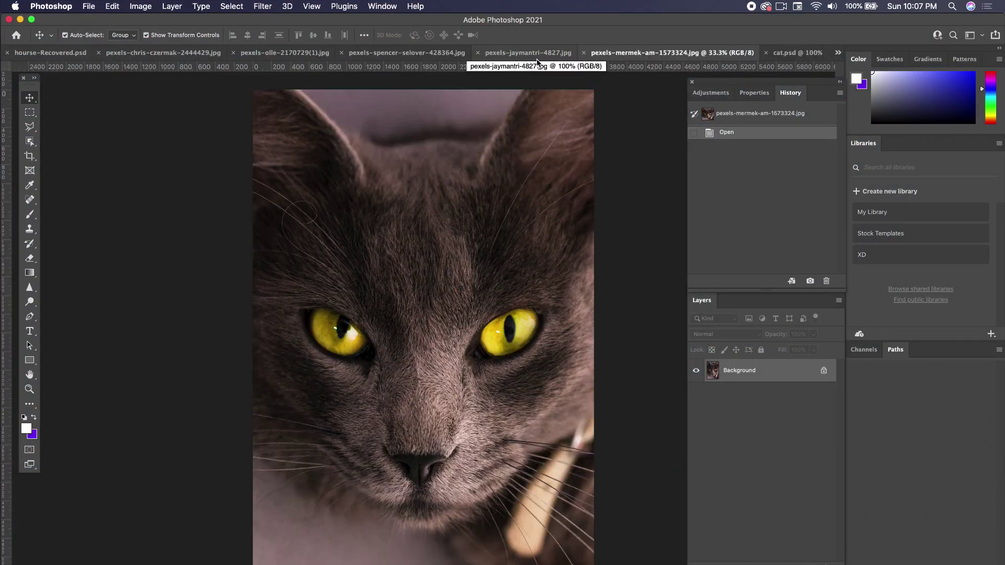
# - Place pexels-jaymantri-4827.jpg from the Downloads folder into the cat photo document
pyautogui.click(518, 55)
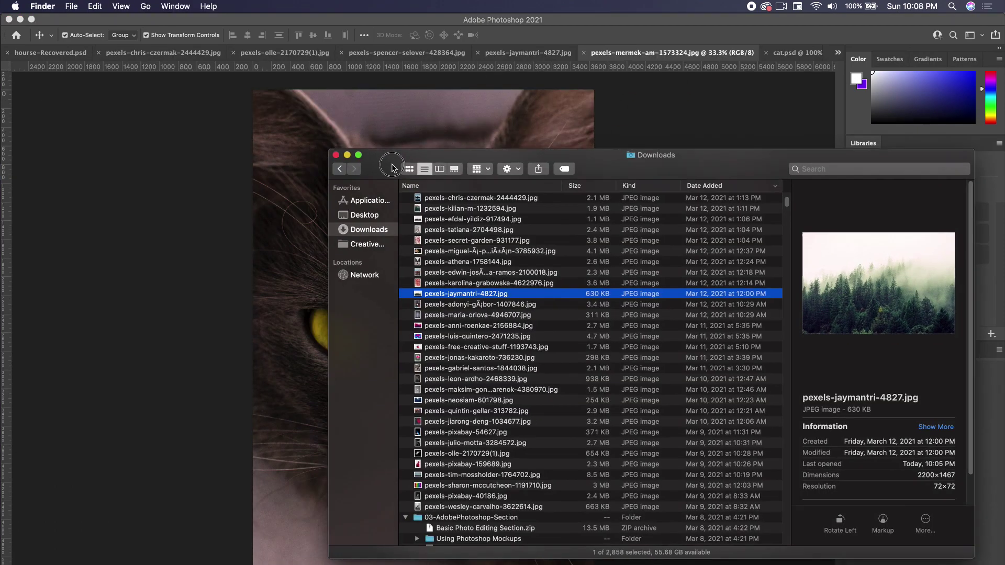
pyautogui.moveTo(393, 164); pyautogui.dragTo(671, 159)
pyautogui.moveTo(738, 288); pyautogui.dragTo(370, 373)
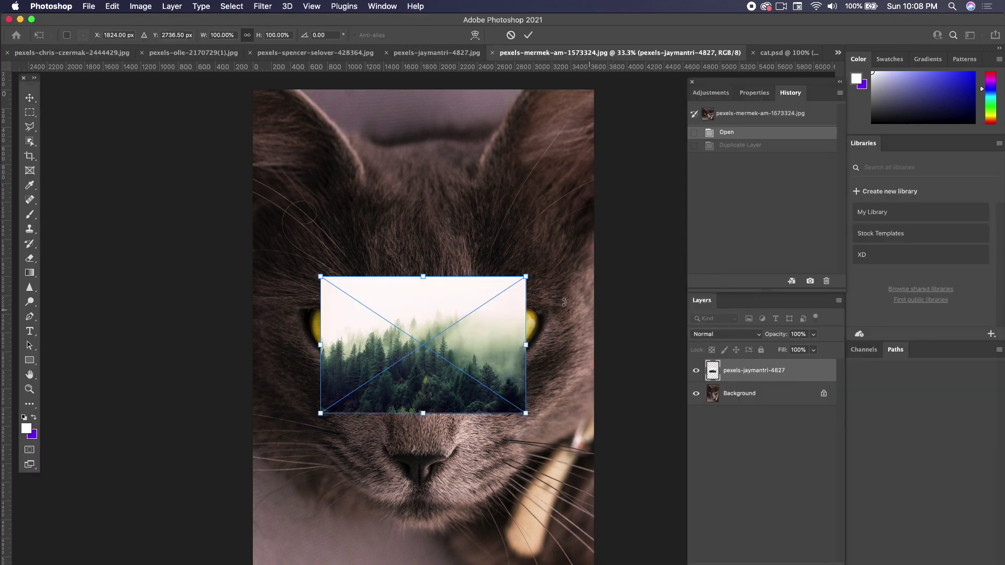
# - Enlarge the placed forest image beyond the canvas width and position it over the upper part of the cat photo
pyautogui.moveTo(526, 277); pyautogui.dragTo(906, 40)
pyautogui.moveTo(507, 207); pyautogui.dragTo(266, 288)
pyautogui.moveTo(658, 120); pyautogui.dragTo(771, 46)
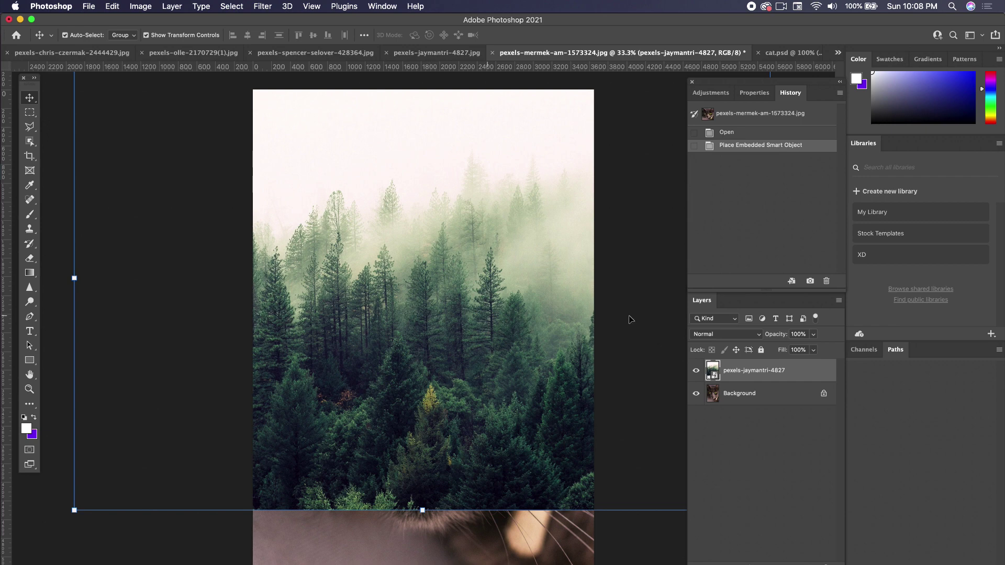
# - Set the forest layer's blending mode to Lighten and move the trees up above the cat's eyes
pyautogui.click(705, 335)
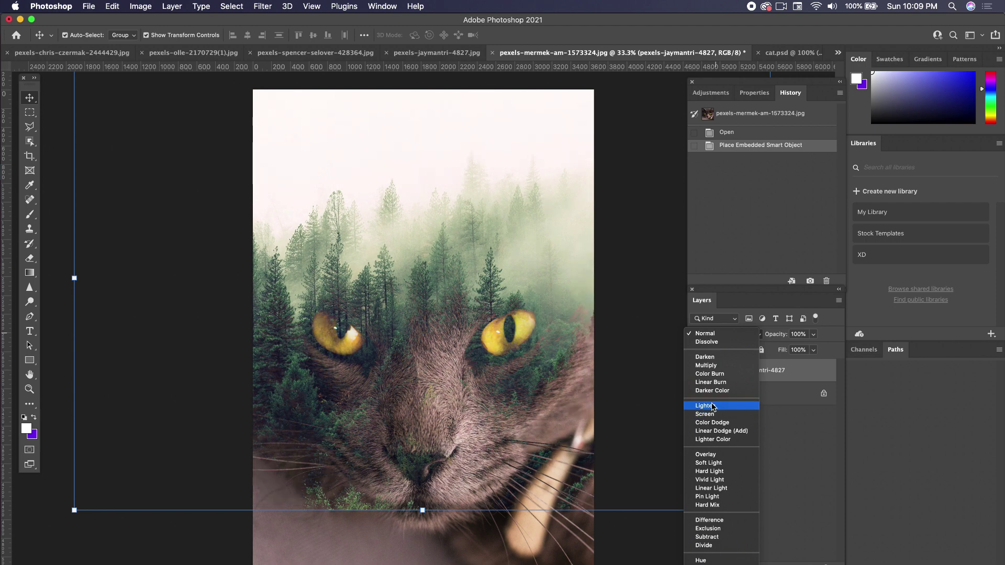
pyautogui.click(711, 407)
pyautogui.moveTo(451, 280); pyautogui.dragTo(457, 222)
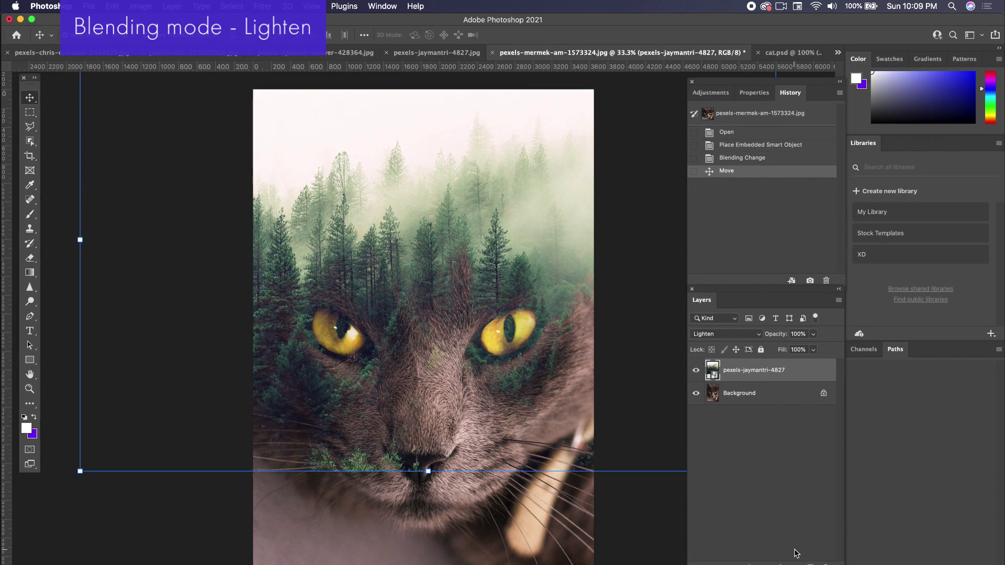
# - Add a layer mask to the forest layer and paint out trees below the cat's left-hand eye with a 1780 px soft black brush
pyautogui.click(765, 564)
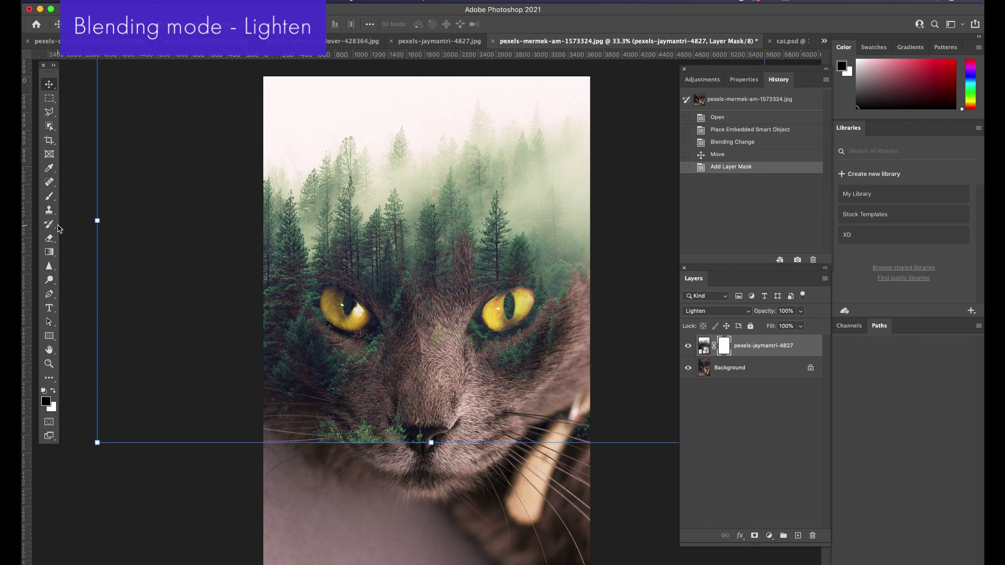
pyautogui.click(50, 198)
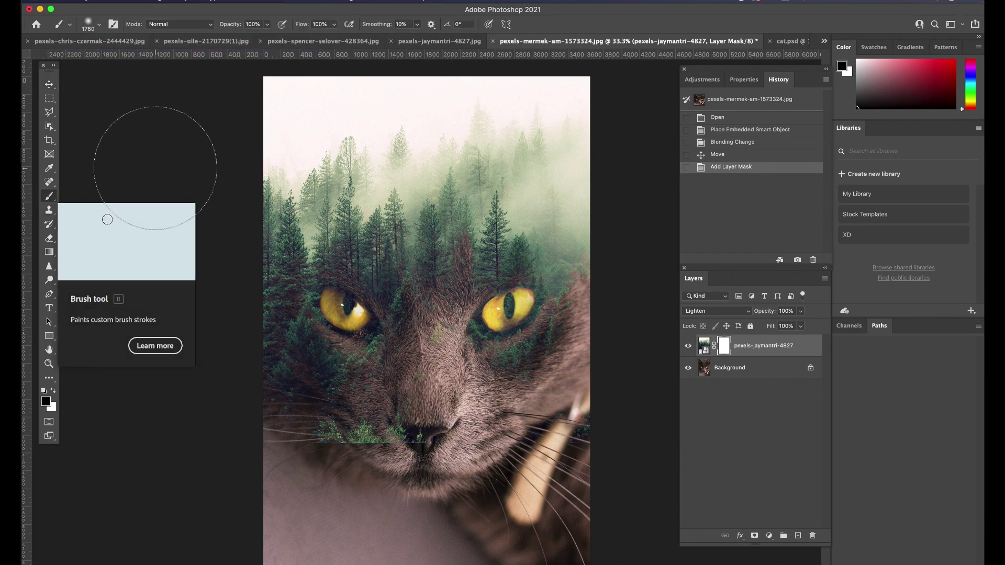
pyautogui.moveTo(368, 360)
pyautogui.mouseDown()
pyautogui.moveTo(349, 377)
pyautogui.moveTo(367, 361)
pyautogui.mouseUp()
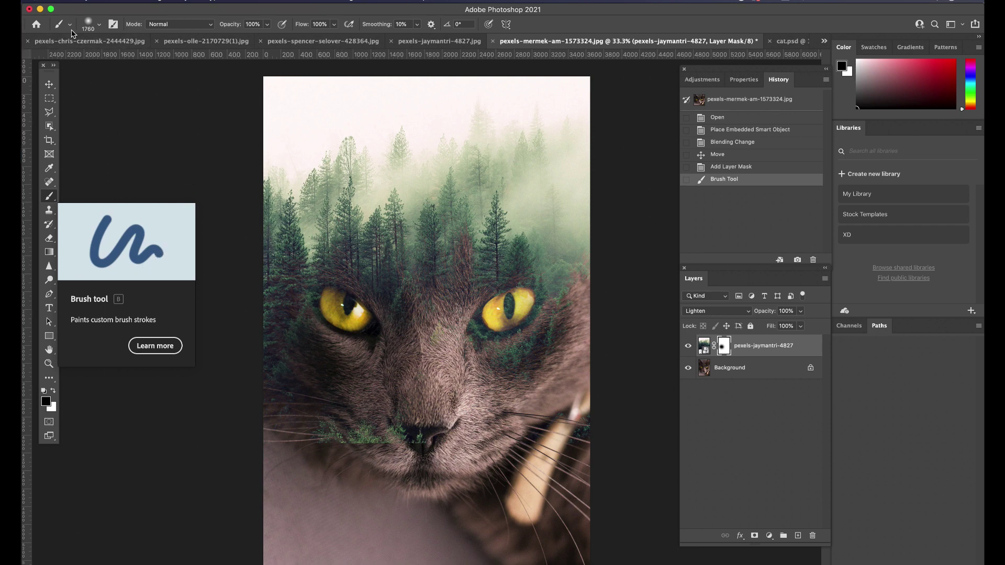
# - Reduce the soft brush to 316 px and mask out the remaining trees over the cat's eyes, cheeks and muzzle
pyautogui.click(99, 24)
pyautogui.moveTo(144, 57); pyautogui.dragTo(137, 58)
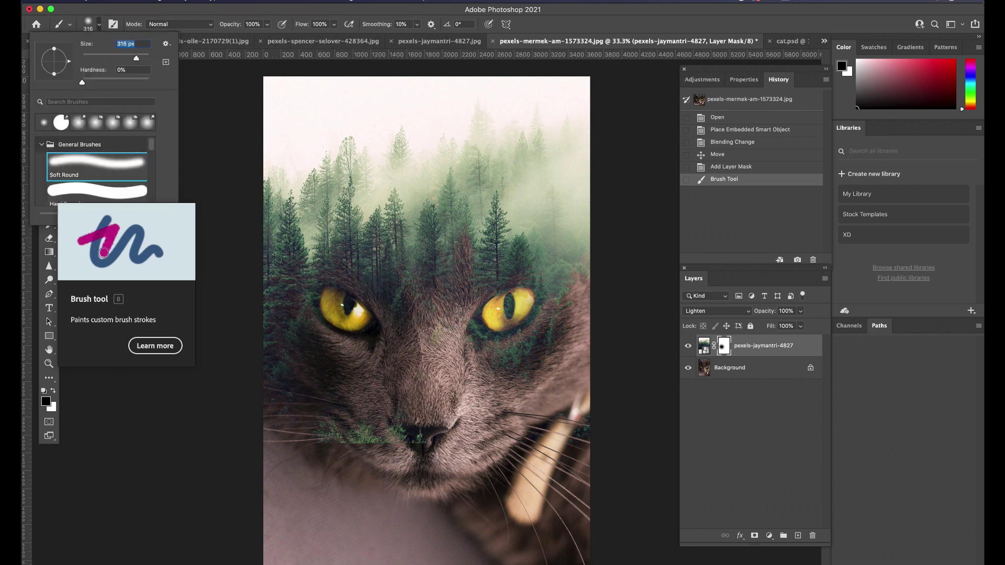
pyautogui.moveTo(585, 331); pyautogui.dragTo(516, 303)
pyautogui.scroll(5, 525, 326)
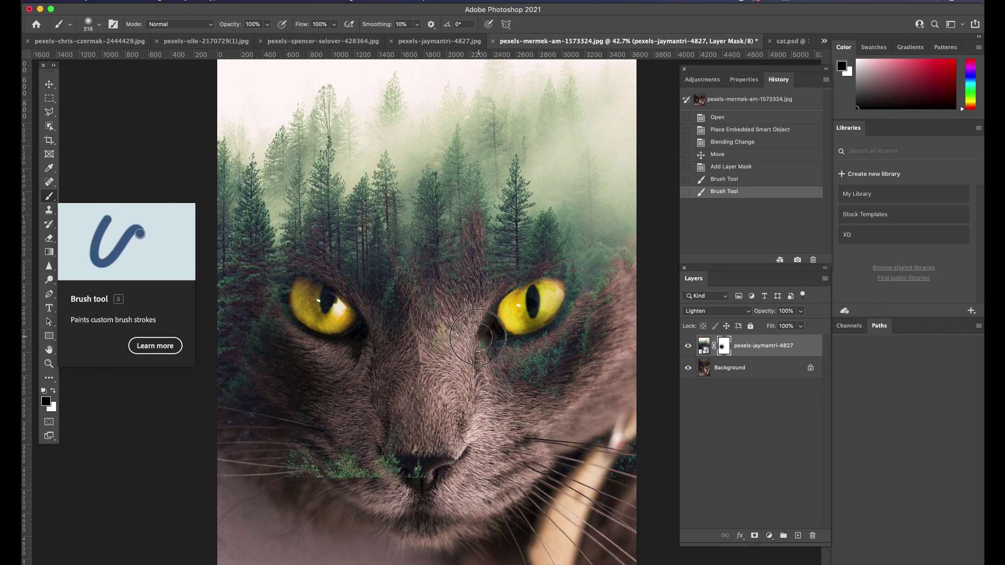
pyautogui.moveTo(499, 372)
pyautogui.mouseDown()
pyautogui.moveTo(591, 341)
pyautogui.moveTo(599, 292)
pyautogui.moveTo(558, 319)
pyautogui.moveTo(580, 351)
pyautogui.moveTo(509, 383)
pyautogui.mouseUp()
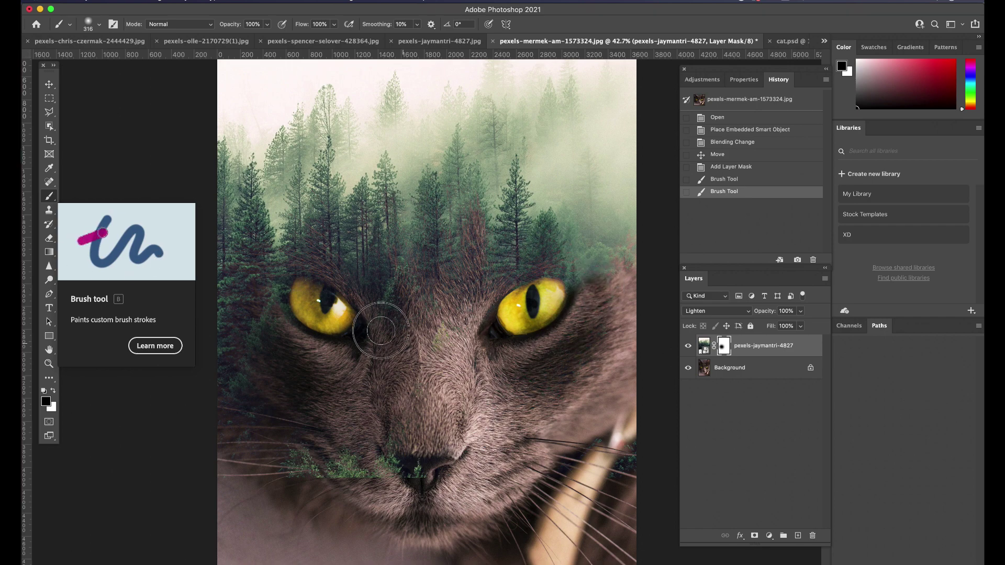
pyautogui.moveTo(296, 309)
pyautogui.mouseDown()
pyautogui.moveTo(378, 395)
pyautogui.moveTo(389, 470)
pyautogui.moveTo(358, 465)
pyautogui.moveTo(466, 483)
pyautogui.moveTo(275, 456)
pyautogui.moveTo(327, 452)
pyautogui.moveTo(322, 434)
pyautogui.moveTo(375, 403)
pyautogui.moveTo(445, 383)
pyautogui.moveTo(415, 375)
pyautogui.moveTo(251, 415)
pyautogui.mouseUp()
pyautogui.press('v')
# - Crop the lower part of the image at the cat's nose, to a height of 4173 px
pyautogui.press('super+minus')
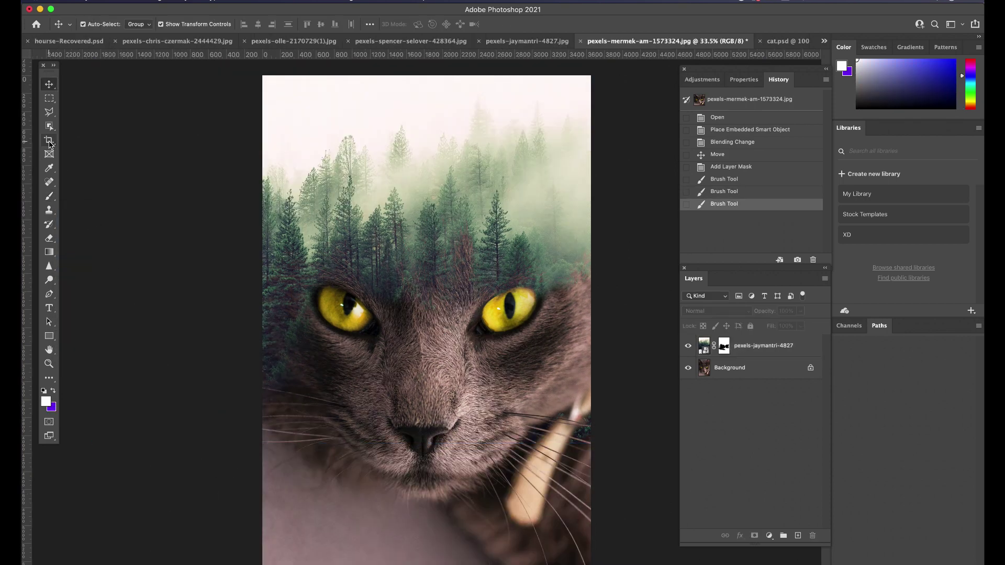
pyautogui.click(50, 141)
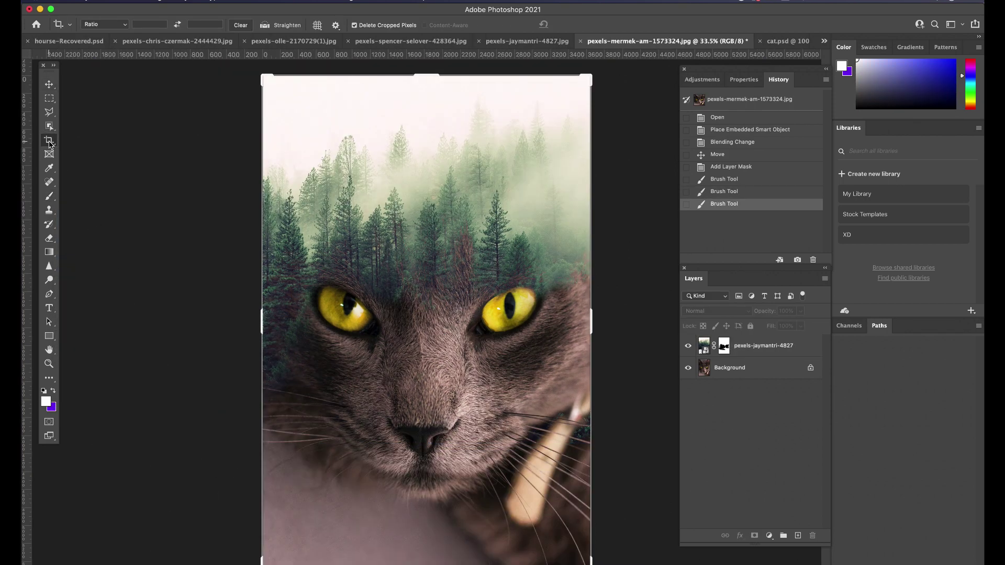
pyautogui.moveTo(430, 564); pyautogui.dragTo(426, 504)
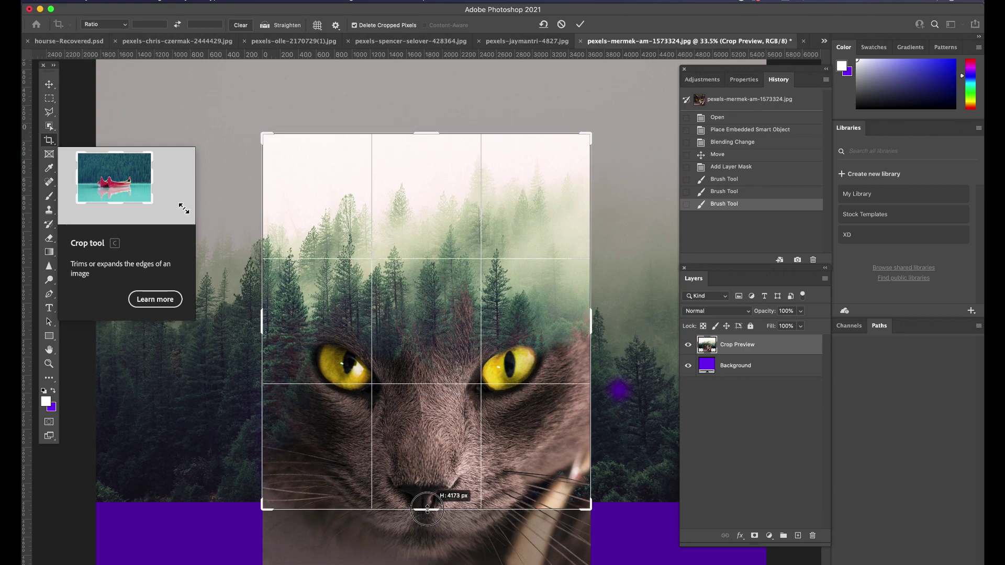
pyautogui.press('Return')
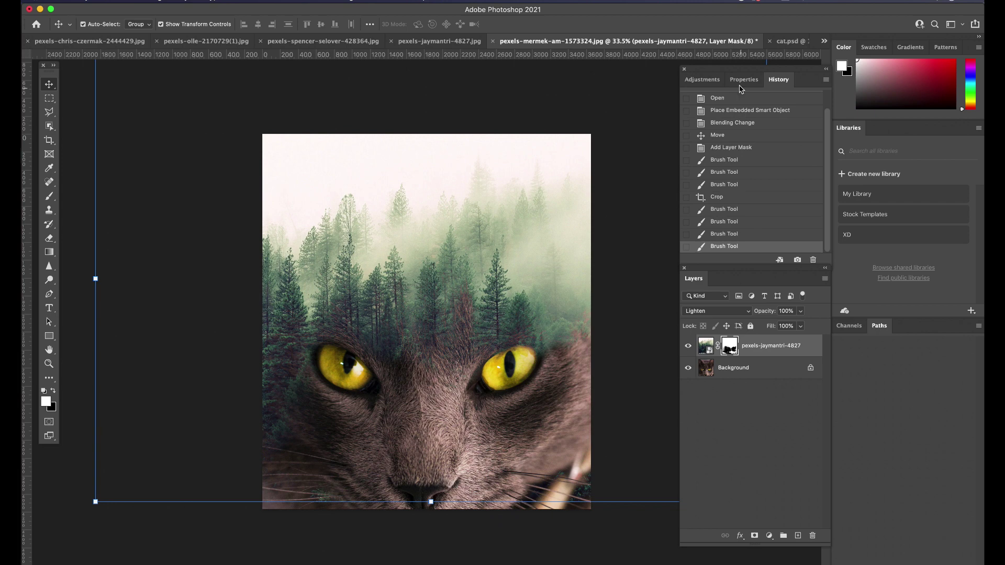
# - Add a Gradient Map adjustment layer and rearrange its color stops so the gradient runs from black to white
pyautogui.click(711, 82)
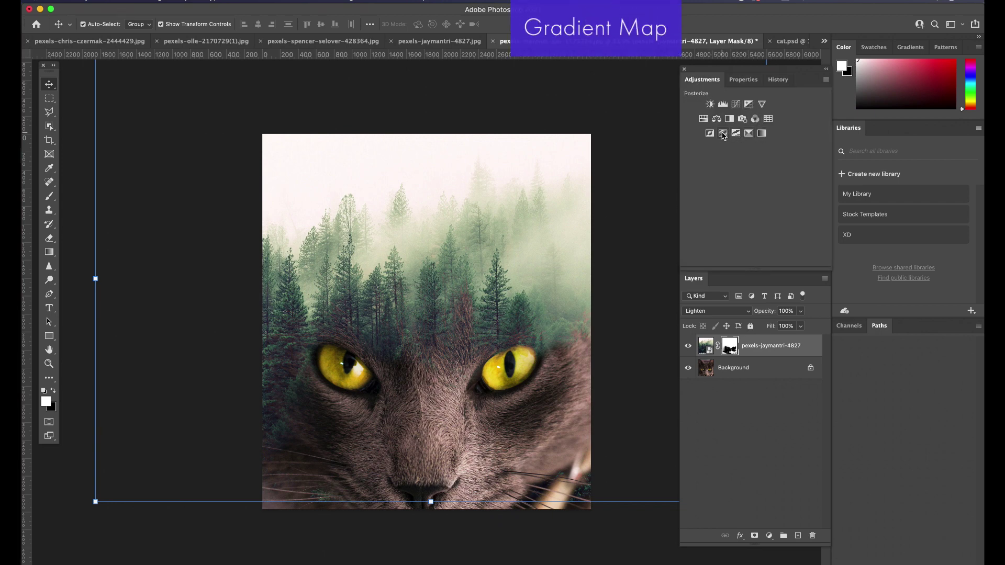
pyautogui.click(749, 133)
pyautogui.click(754, 118)
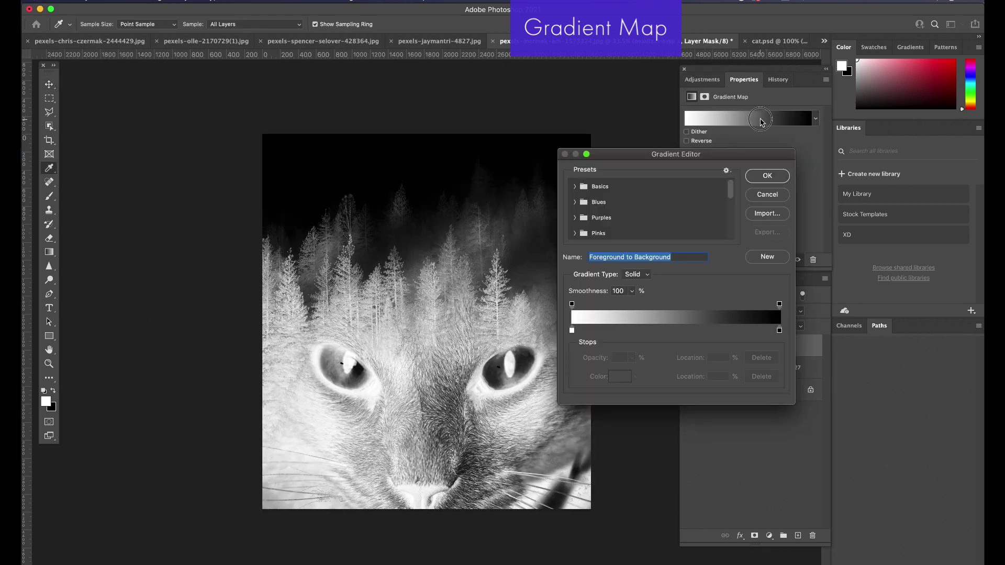
pyautogui.moveTo(786, 331)
pyautogui.mouseDown()
pyautogui.moveTo(604, 331)
pyautogui.moveTo(780, 331)
pyautogui.mouseUp()
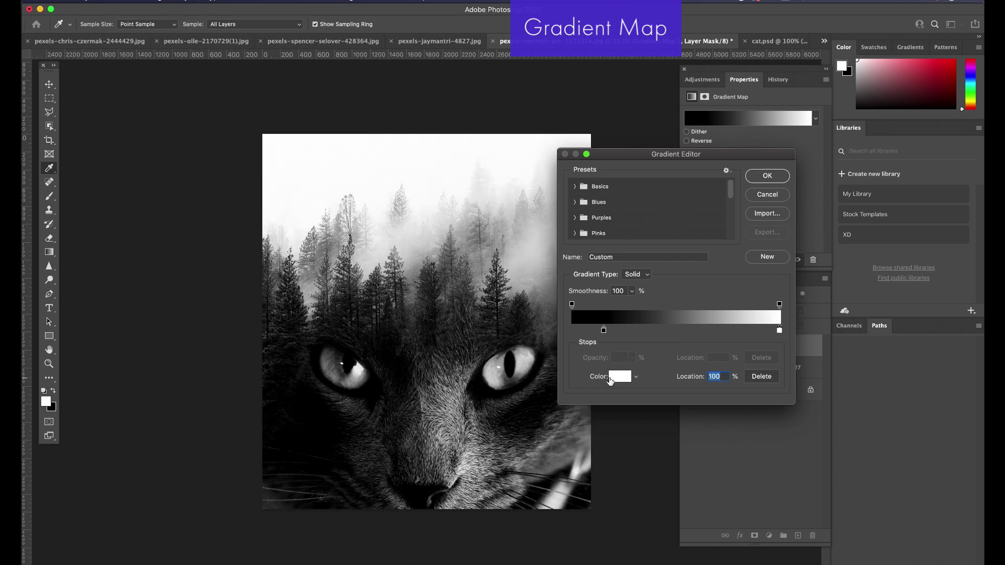
# - Set the color of the gradient's white stop to yellow, hex ffc30e
pyautogui.click(620, 376)
pyautogui.moveTo(715, 236); pyautogui.dragTo(723, 216)
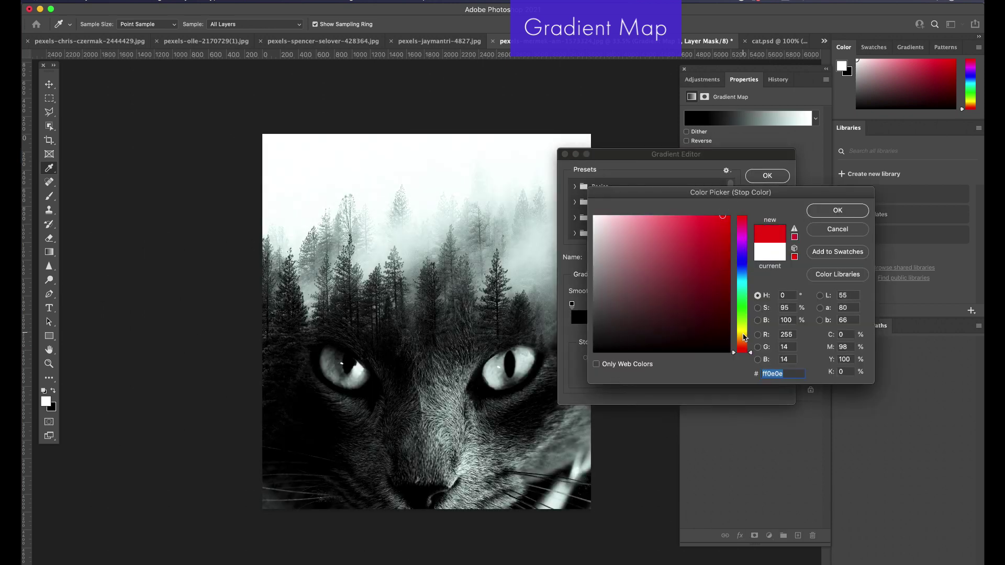
pyautogui.click(745, 337)
pyautogui.click(838, 210)
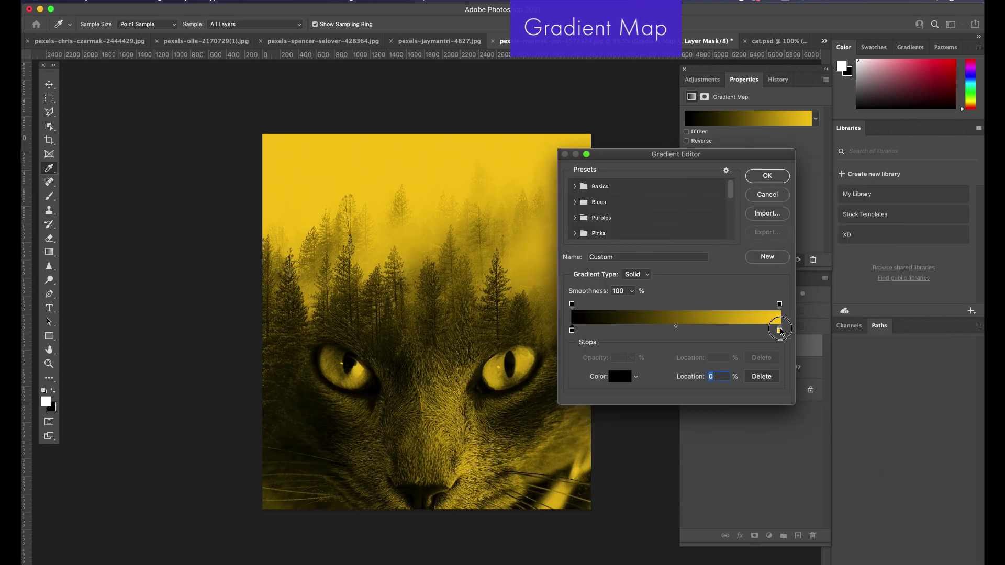
# - Change the gradient's yellow stop to orange, hex ff740e, and accept the gradient
pyautogui.click(620, 377)
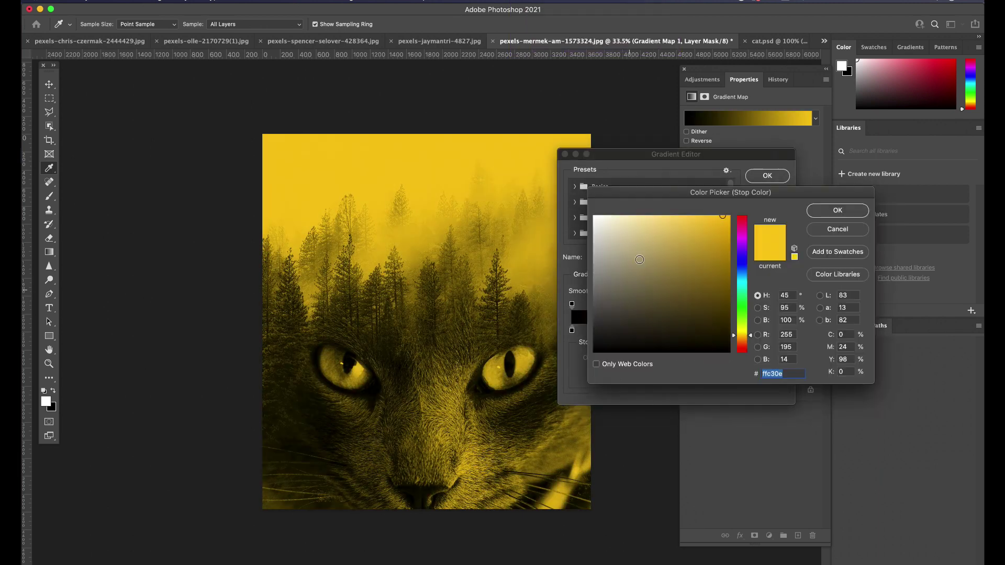
pyautogui.click(751, 344)
pyautogui.moveTo(750, 345); pyautogui.dragTo(751, 344)
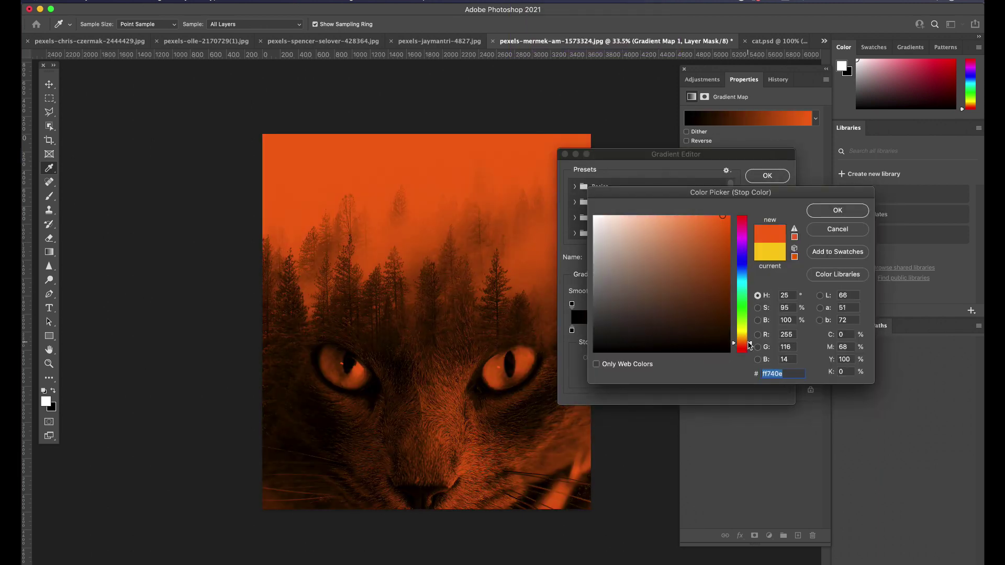
pyautogui.click(830, 209)
pyautogui.press('Return')
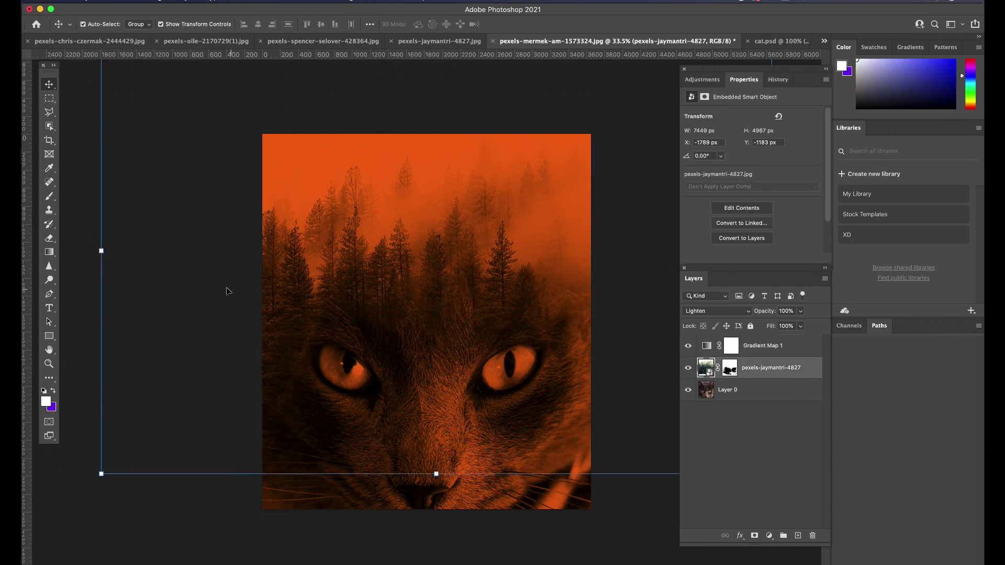
# - Compare the composite with and without the forest layer by toggling that layer's visibility
pyautogui.click(182, 251)
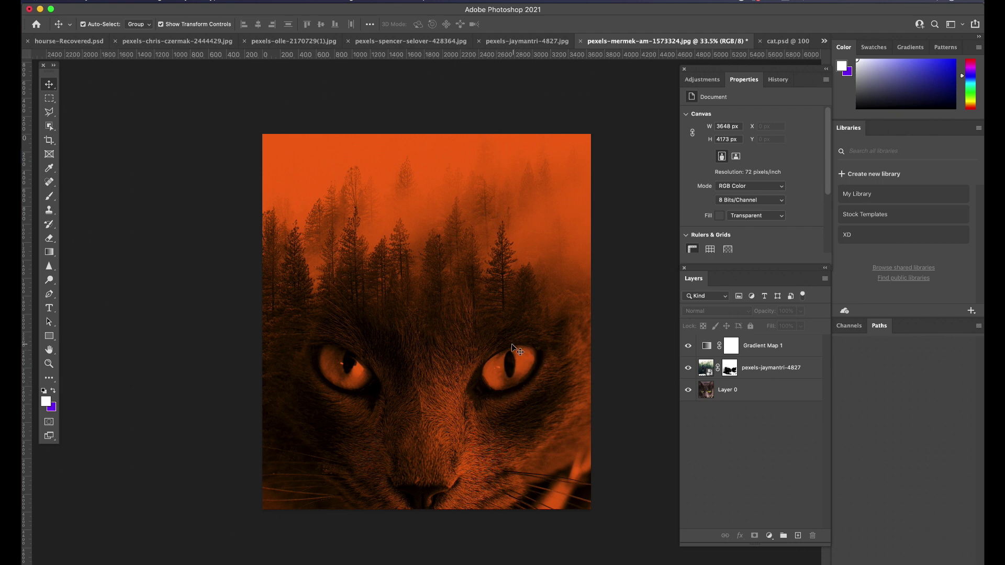
pyautogui.click(705, 370)
pyautogui.click(688, 369)
pyautogui.click(687, 369)
pyautogui.click(688, 370)
pyautogui.click(688, 369)
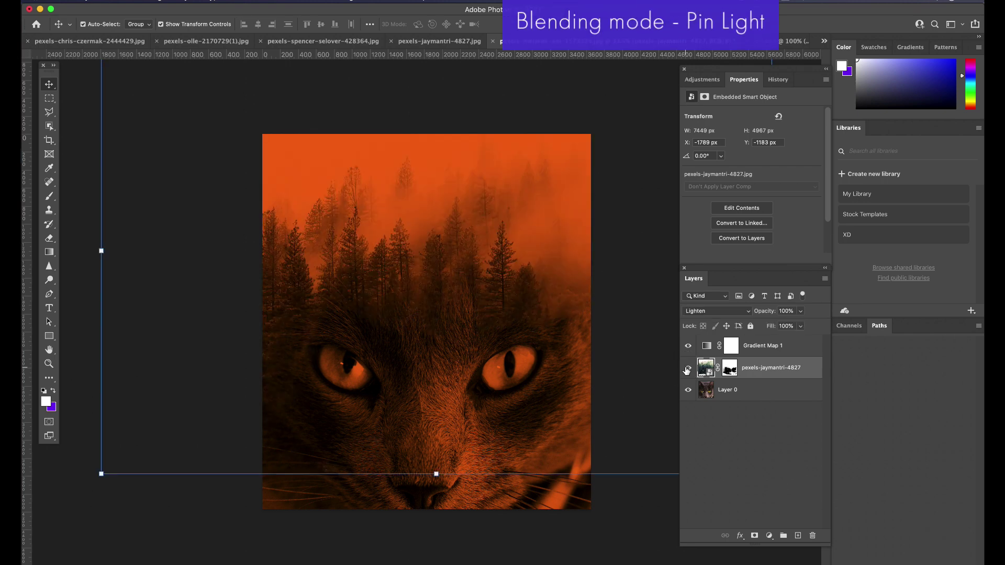
pyautogui.click(688, 369)
pyautogui.click(688, 369)
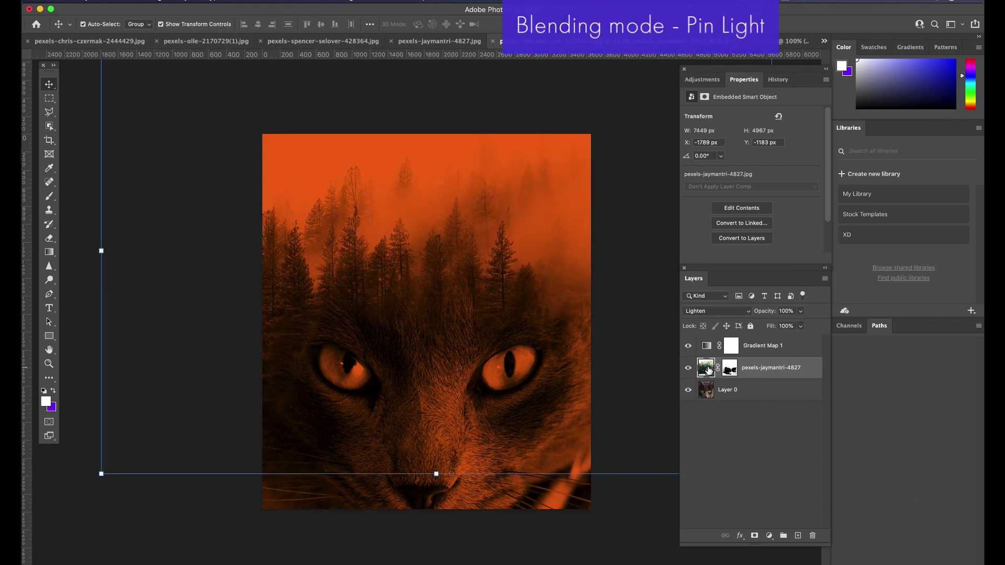
# - Set the forest layer's blending mode to Pin Light and delete its layer mask
pyautogui.click(713, 312)
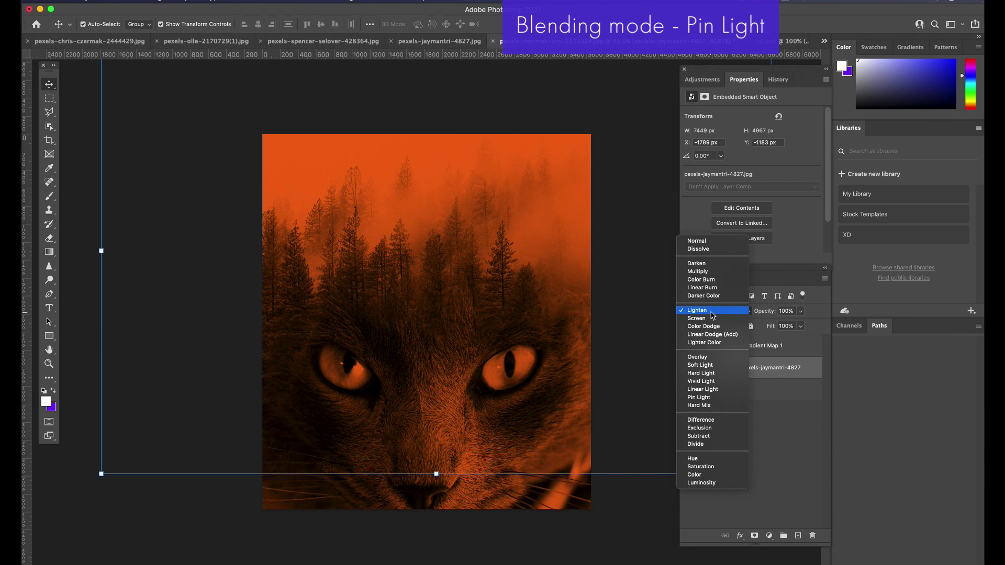
pyautogui.click(712, 399)
pyautogui.rightClick(729, 368)
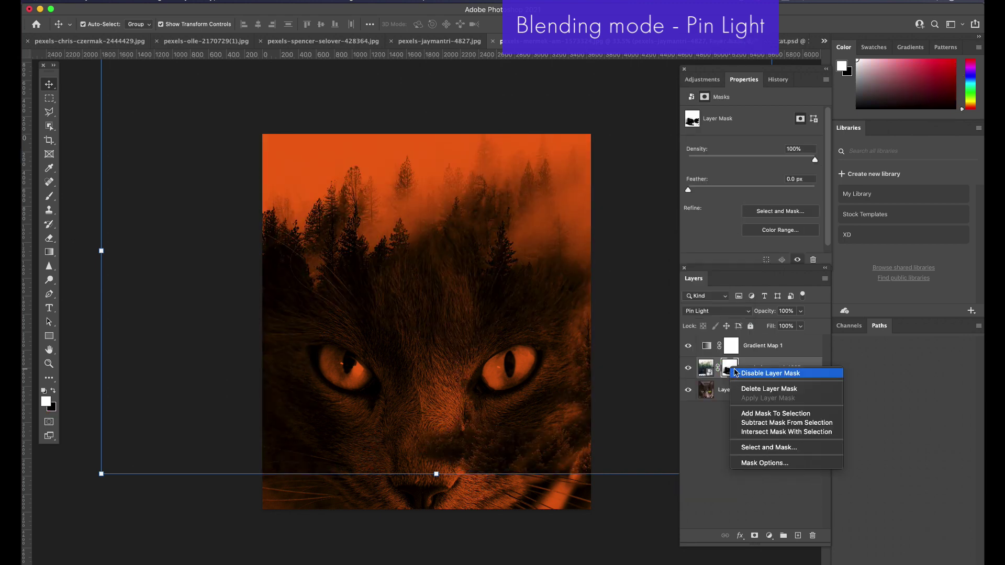
pyautogui.click(730, 371)
pyautogui.rightClick(731, 369)
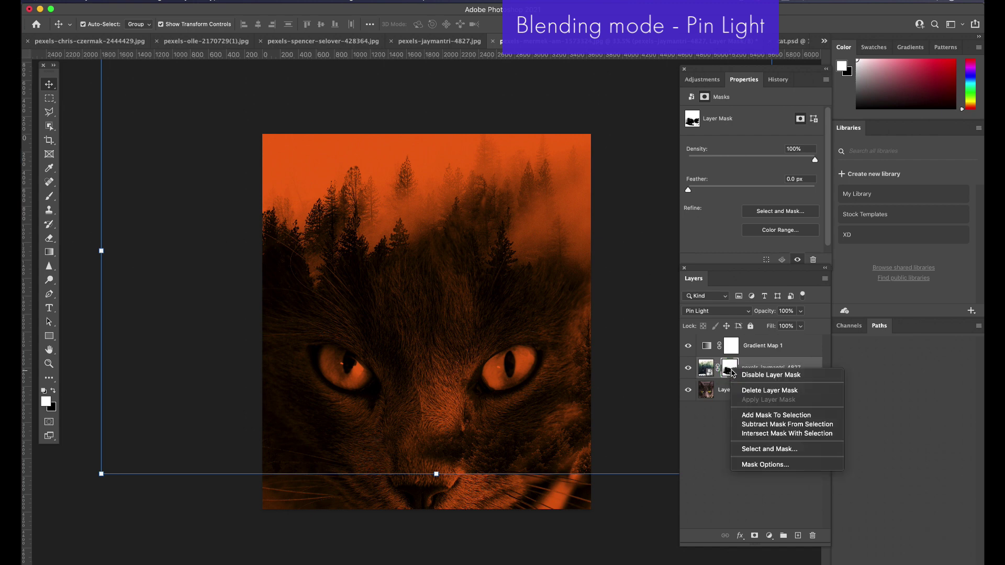
pyautogui.click(761, 392)
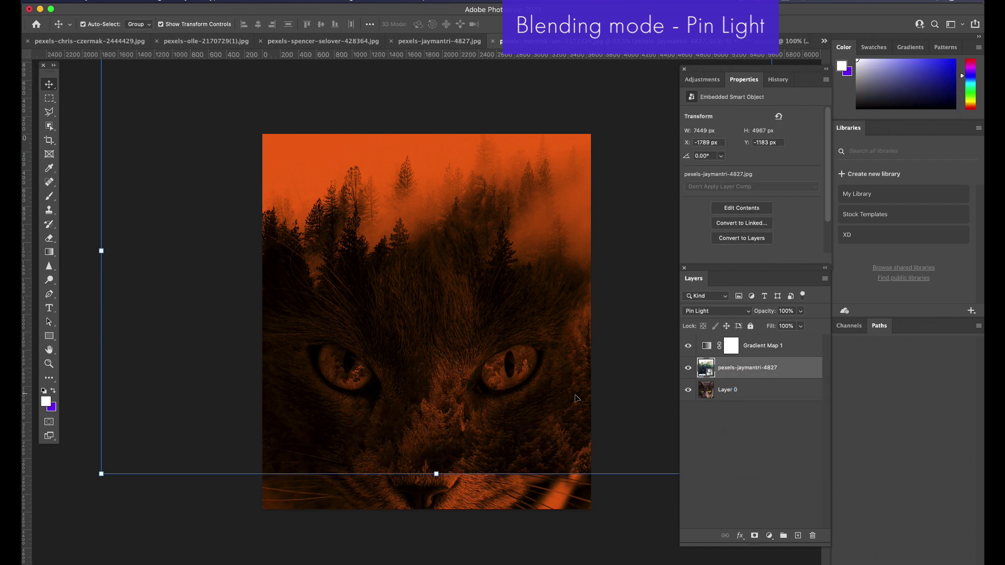
# - Examine the forest texture over the cat's eyes and preview other blending modes, keeping Pin Light
pyautogui.scroll(3, 448, 418)
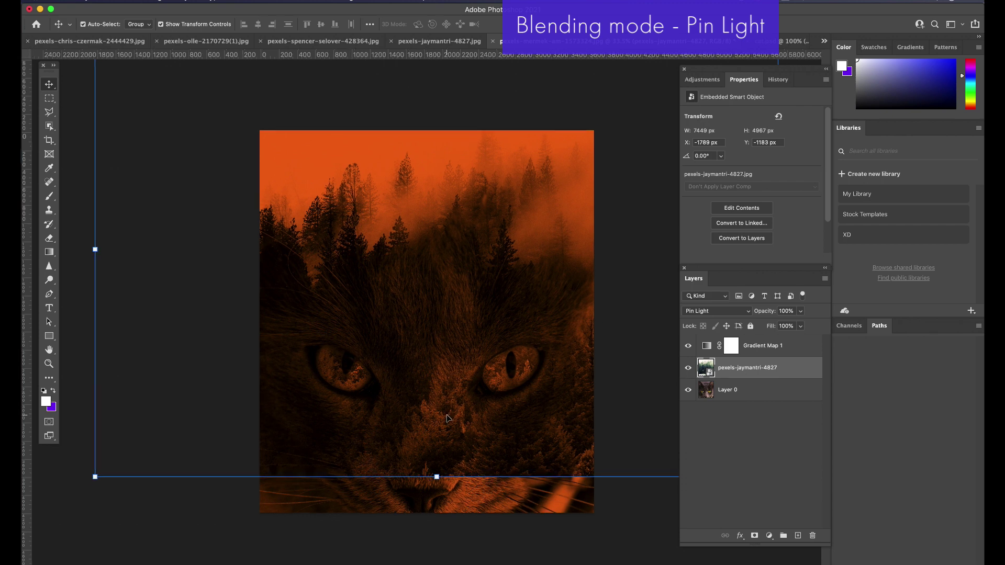
pyautogui.scroll(5, 512, 386)
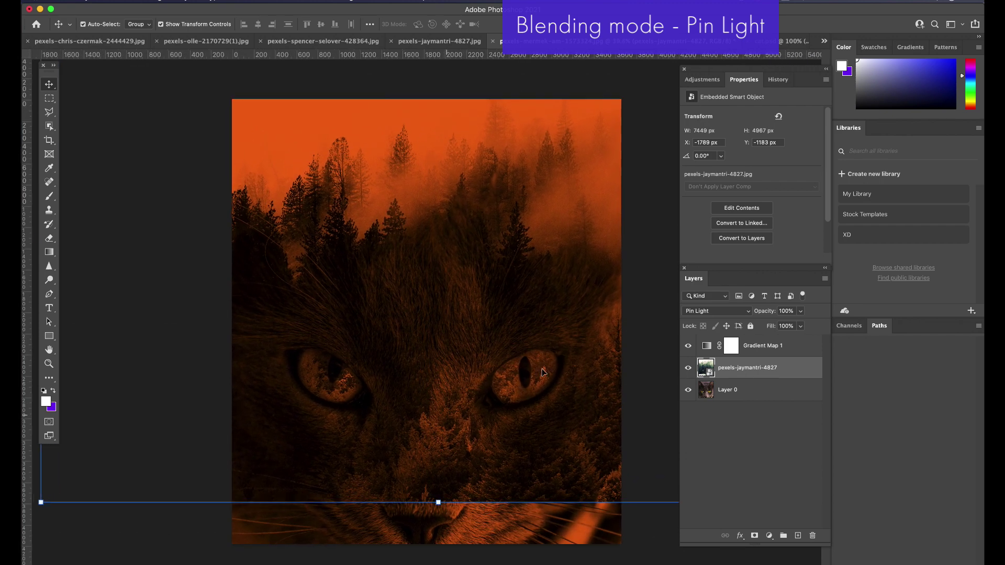
pyautogui.scroll(1, 539, 386)
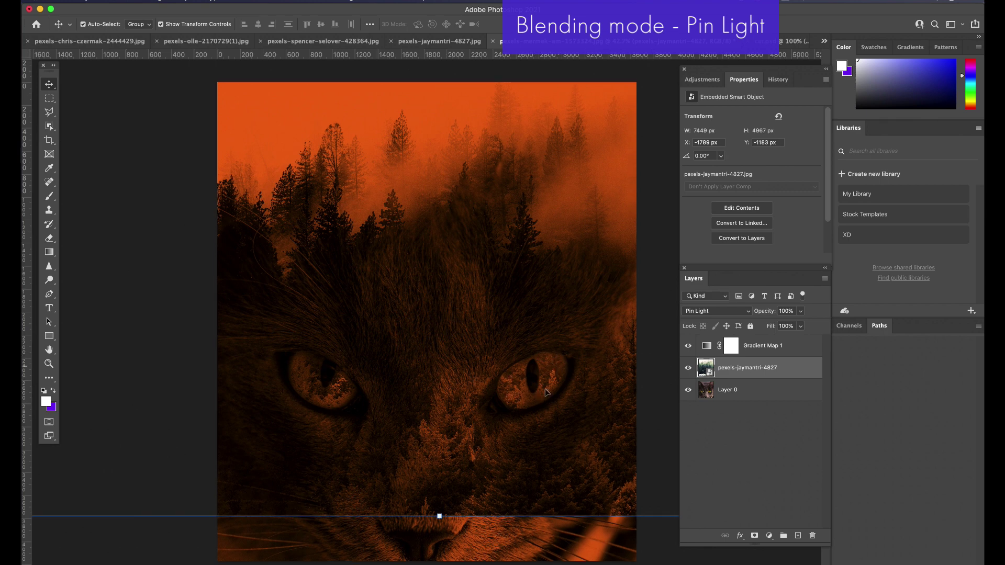
pyautogui.click(693, 314)
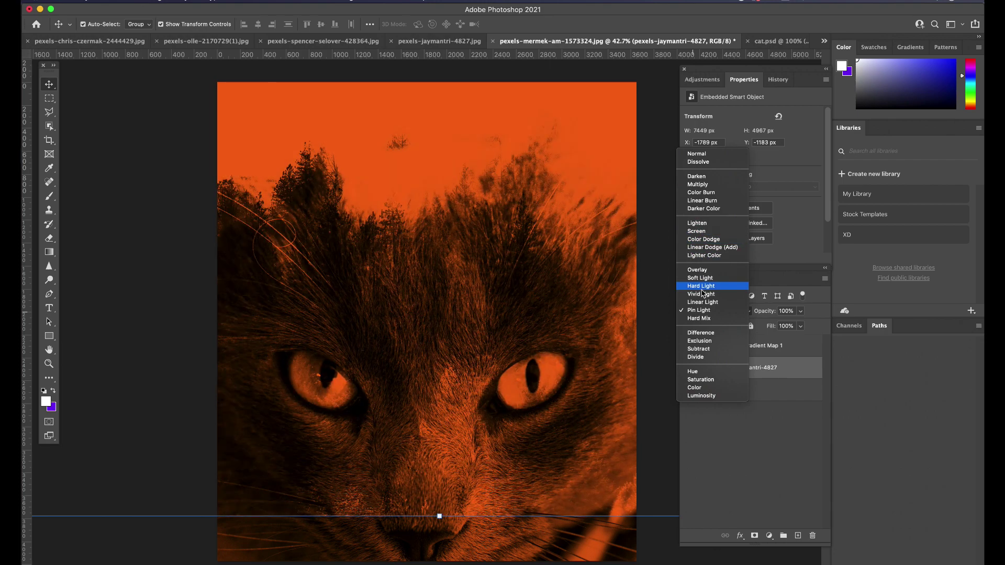
pyautogui.click(705, 312)
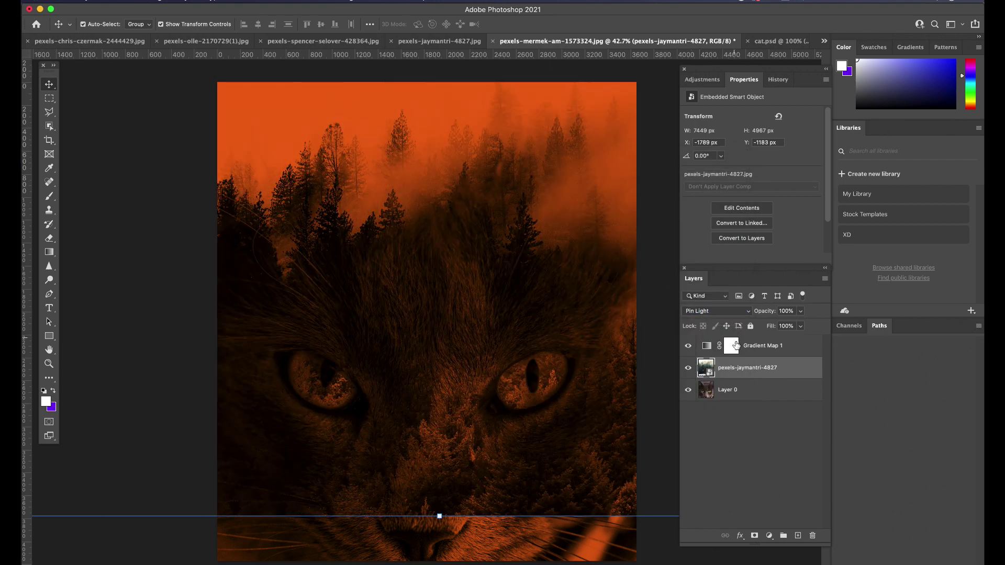
# - Add a white layer mask to the forest layer and ready the Brush tool with black as the foreground colour
pyautogui.click(755, 538)
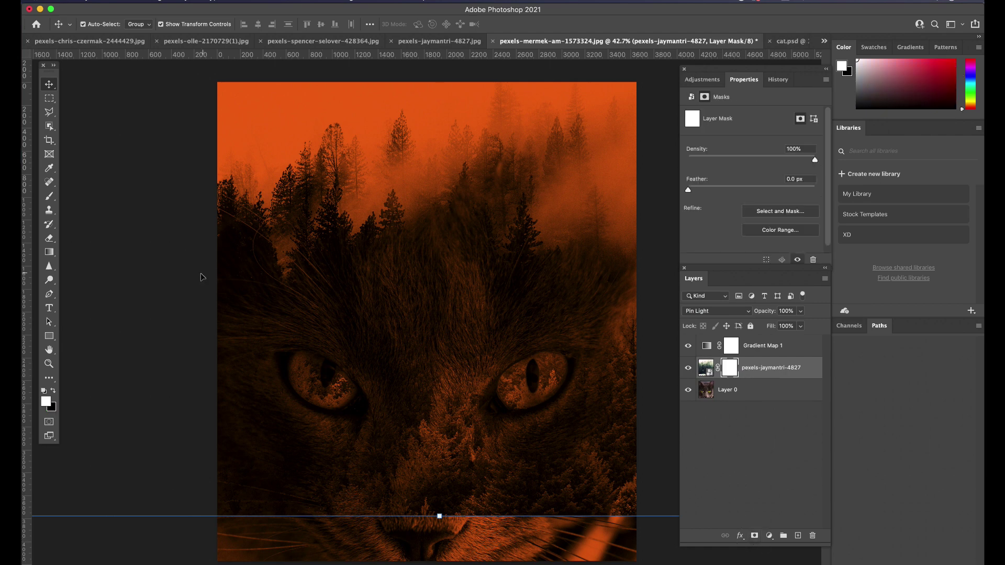
pyautogui.click(53, 392)
pyautogui.click(49, 197)
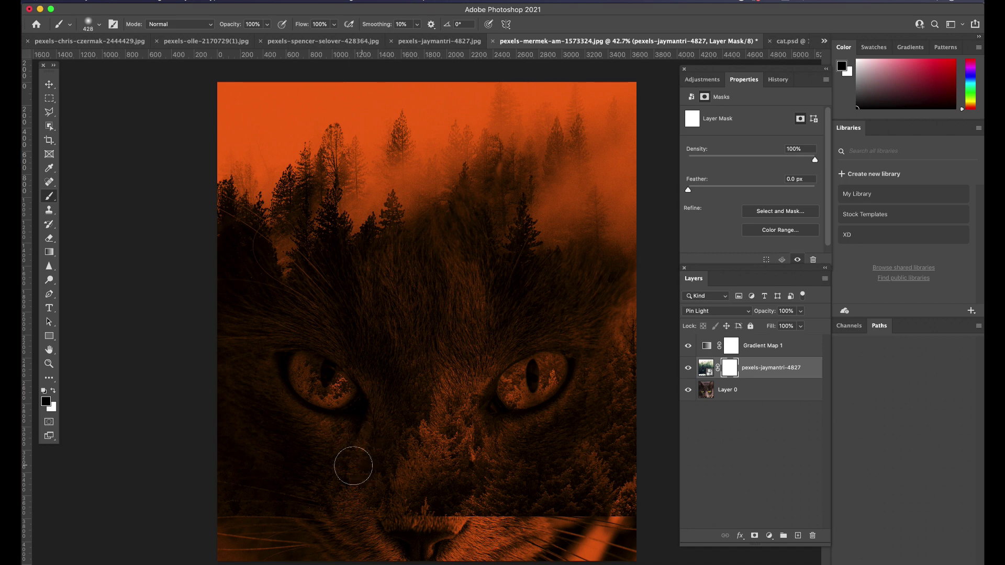
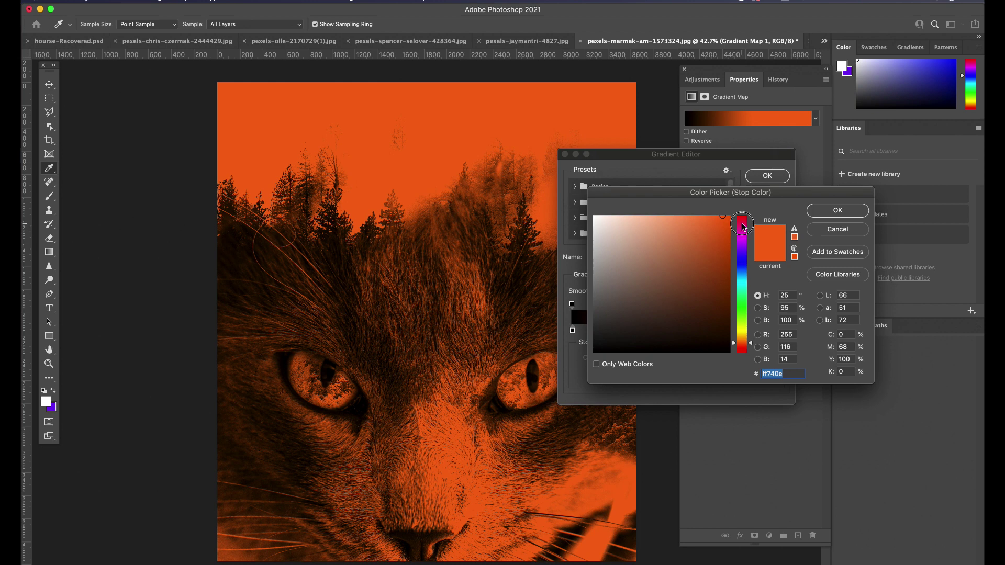
# - Change the gradient map's black stop to a dark indigo blue with a hue of 247°
pyautogui.click(745, 220)
pyautogui.press('Escape')
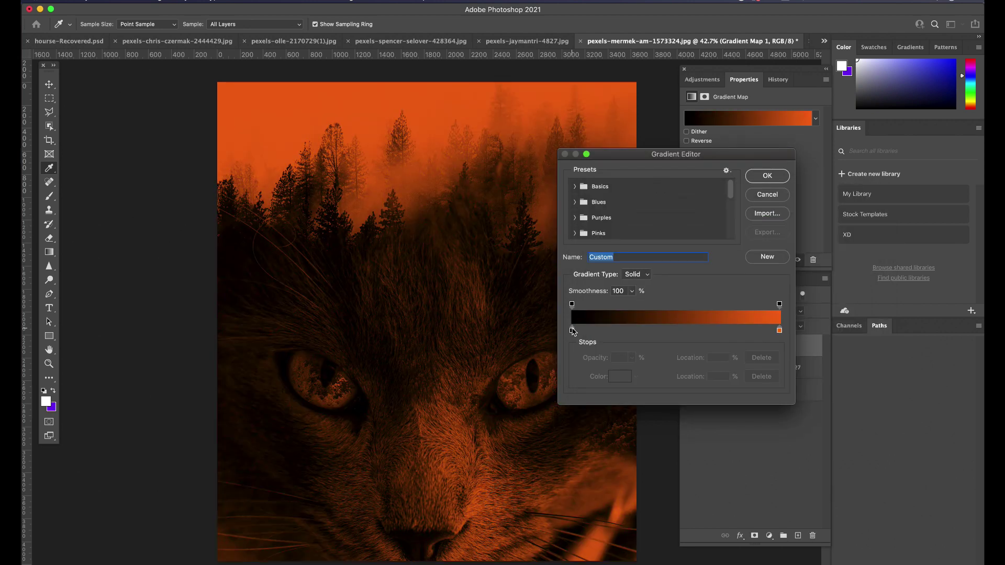
pyautogui.click(572, 330)
pyautogui.click(617, 375)
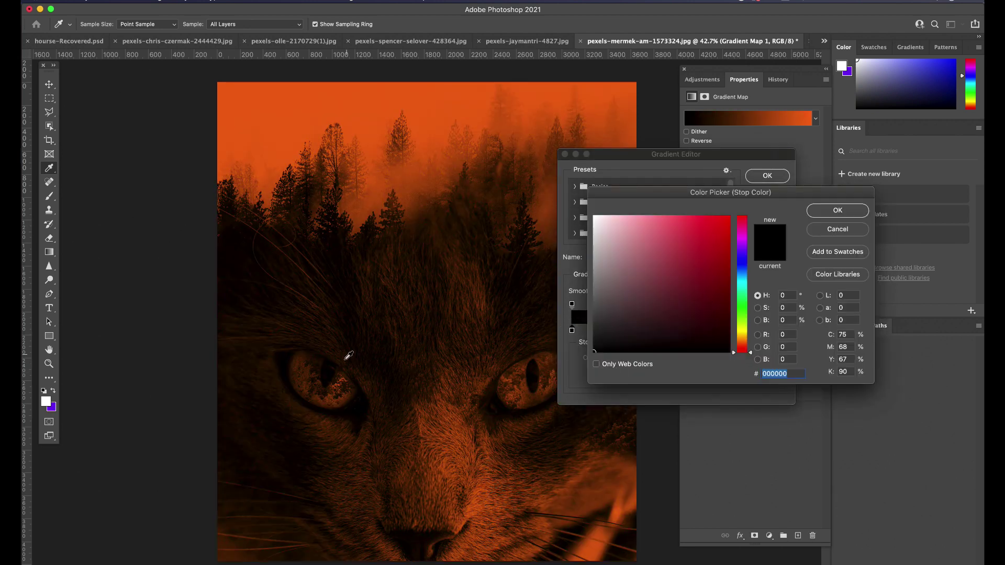
pyautogui.click(744, 253)
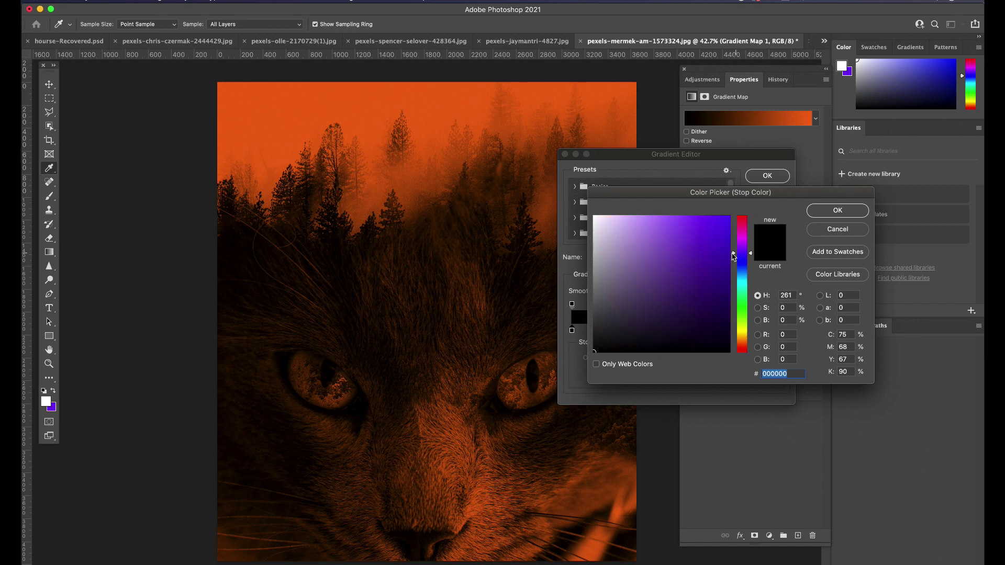
pyautogui.click(744, 258)
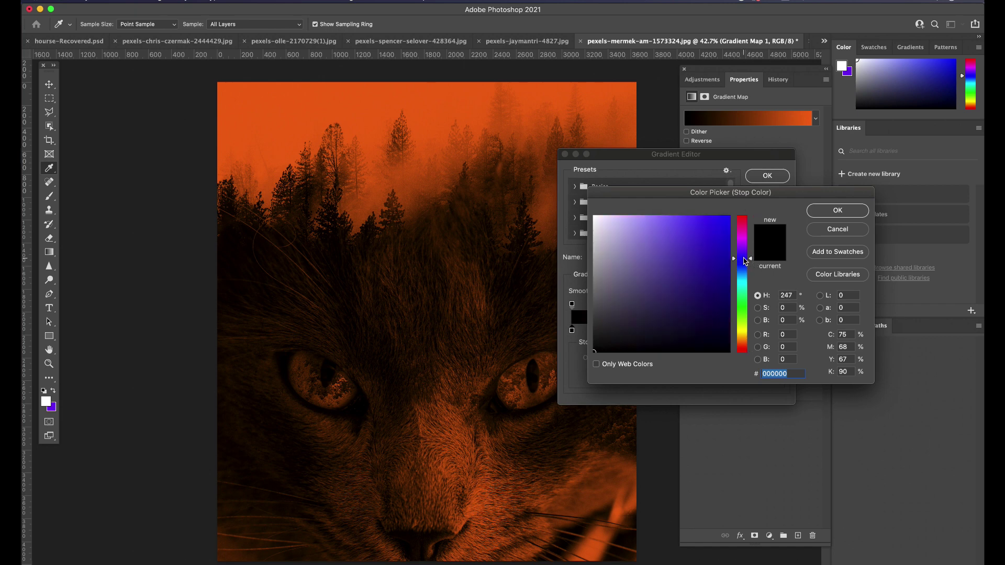
pyautogui.click(724, 271)
pyautogui.moveTo(723, 270)
pyautogui.mouseDown()
pyautogui.moveTo(723, 227)
pyautogui.moveTo(717, 308)
pyautogui.mouseUp()
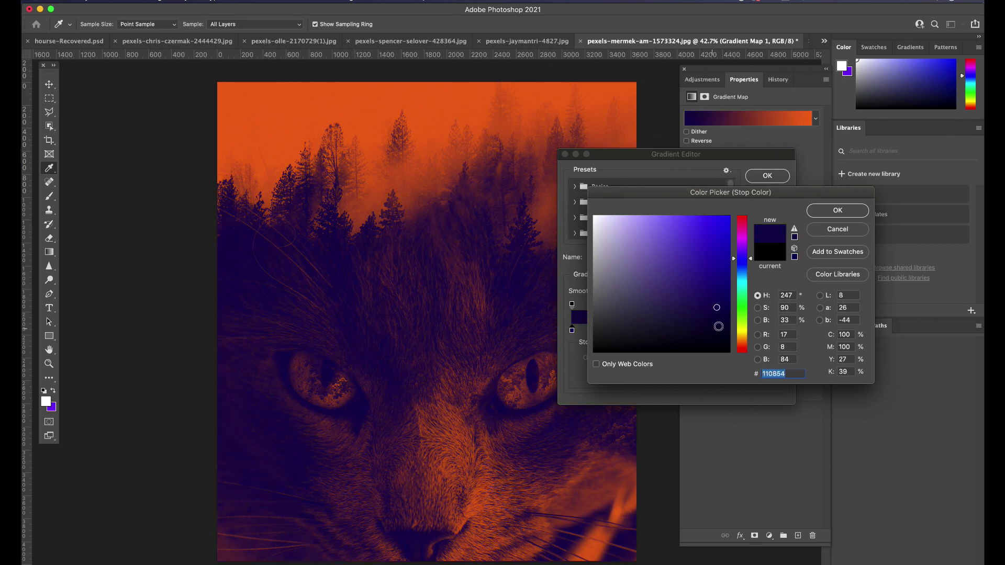
pyautogui.click(720, 314)
pyautogui.click(714, 309)
pyautogui.click(838, 210)
# - Add a colour stop at 49% in the middle of the gradient and colour it orange-red, hex e85c18
pyautogui.click(674, 330)
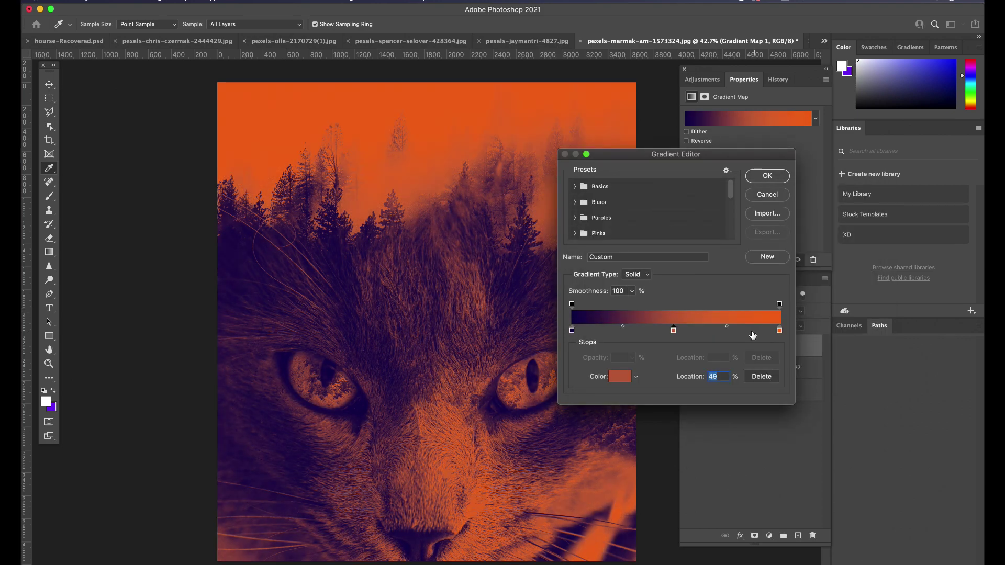
pyautogui.click(616, 377)
pyautogui.click(715, 228)
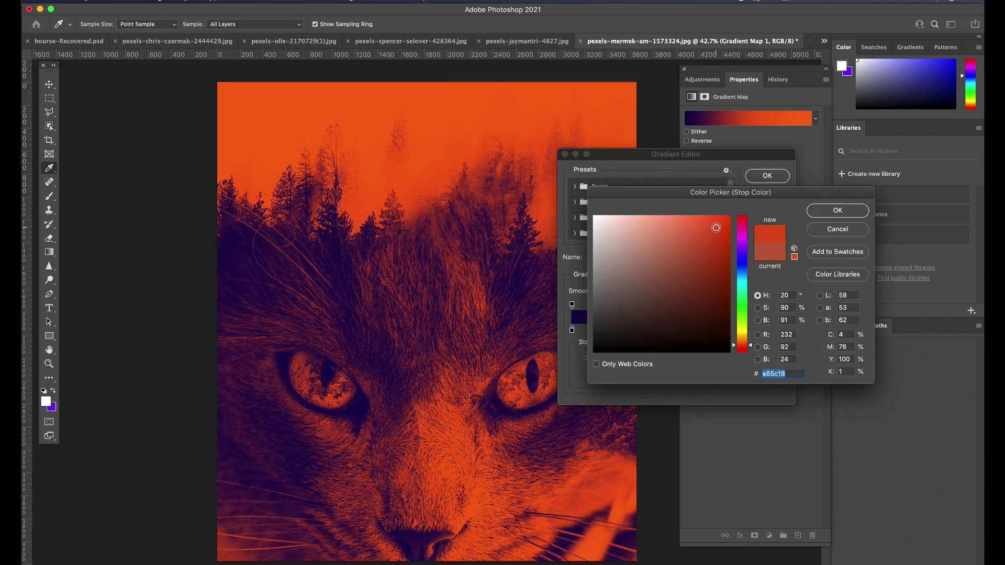
pyautogui.click(840, 213)
# - Change the gradient's orange end stop at 100% to a muted yellow, hex ddbf46
pyautogui.click(779, 330)
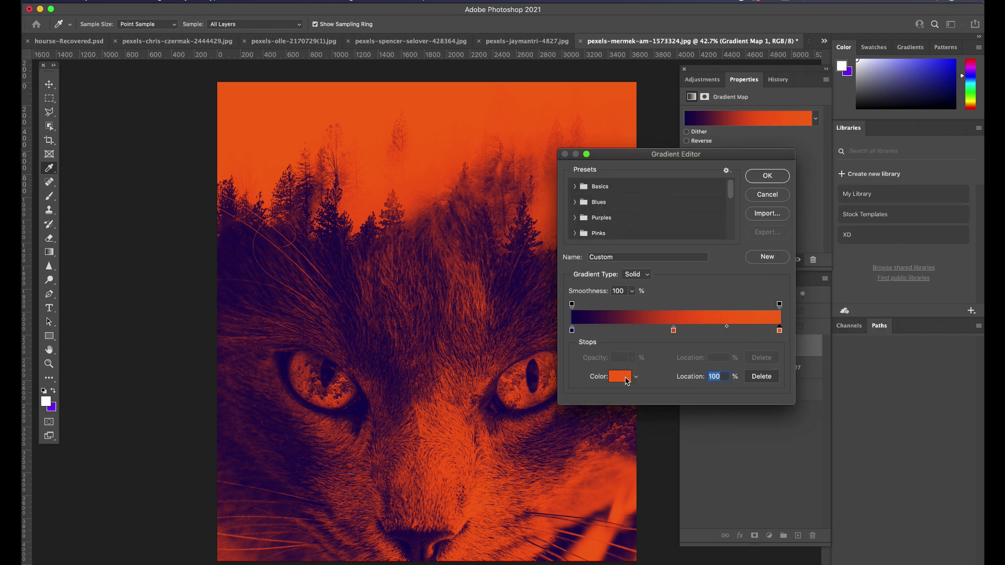
pyautogui.click(620, 377)
pyautogui.moveTo(635, 231)
pyautogui.mouseDown()
pyautogui.moveTo(625, 216)
pyautogui.moveTo(626, 231)
pyautogui.moveTo(685, 226)
pyautogui.moveTo(662, 220)
pyautogui.mouseUp()
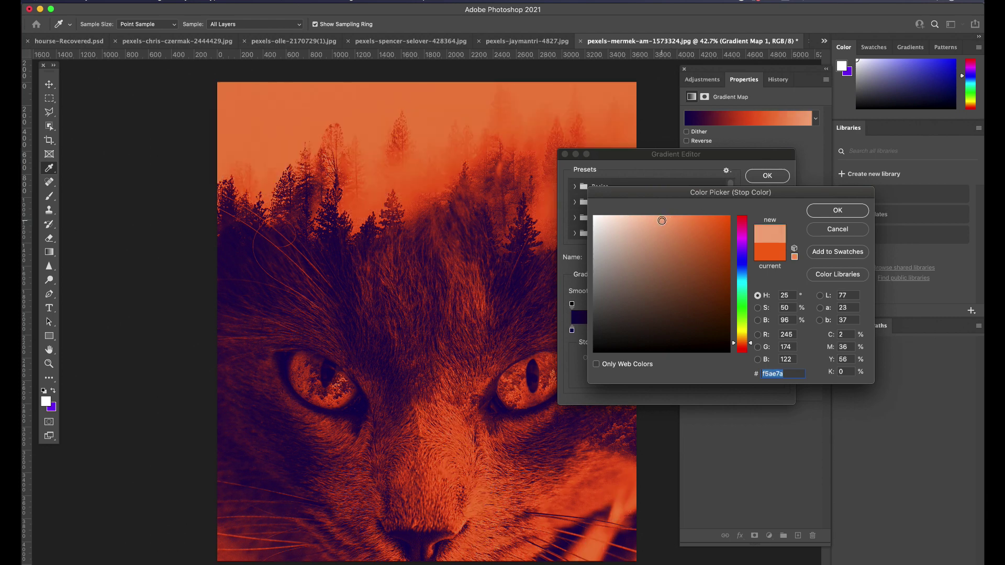
pyautogui.click(747, 335)
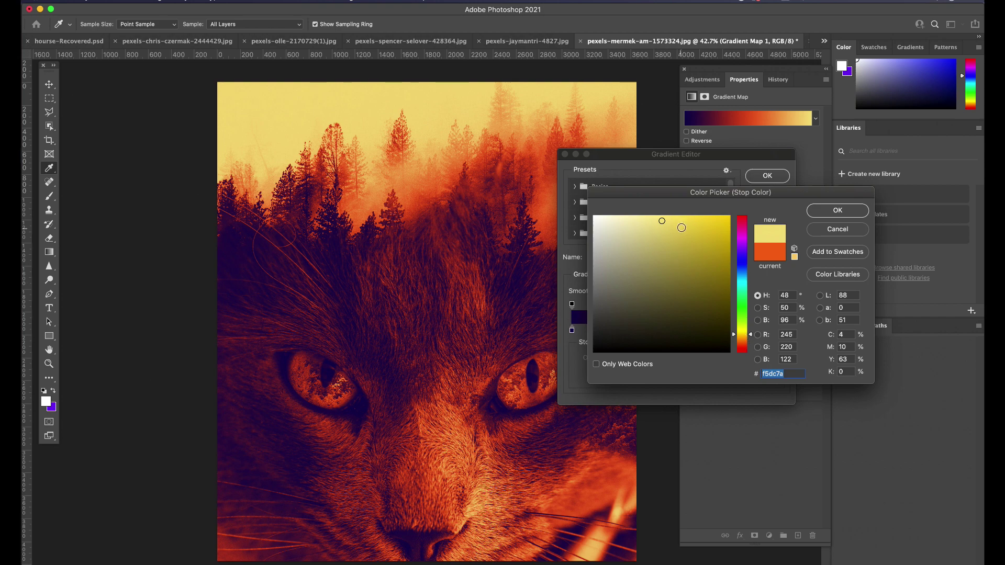
pyautogui.click(687, 234)
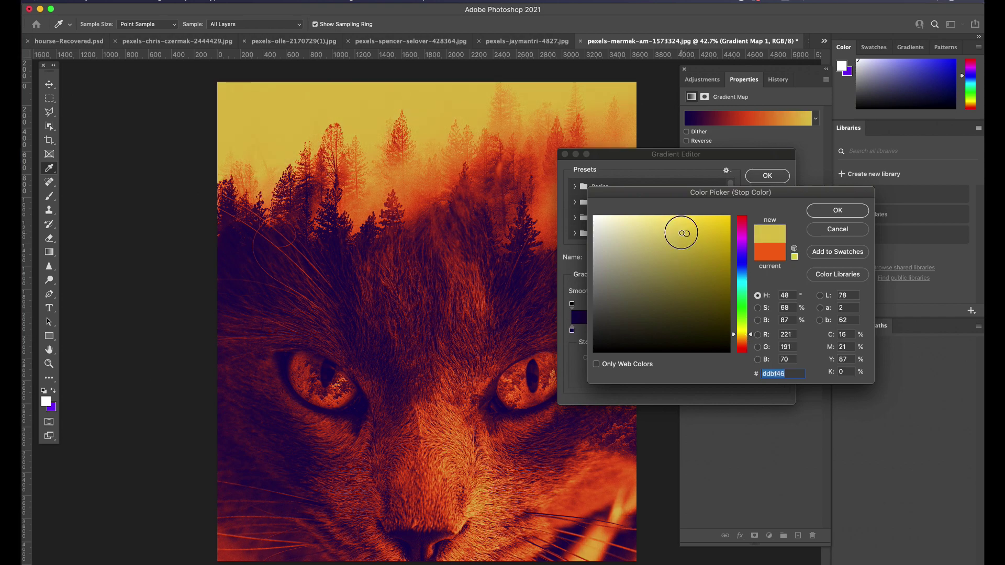
pyautogui.click(837, 210)
# - Deepen the gradient's middle stop to a darker red at 47%, put the blue stop back at the start, and accept the gradient
pyautogui.click(673, 330)
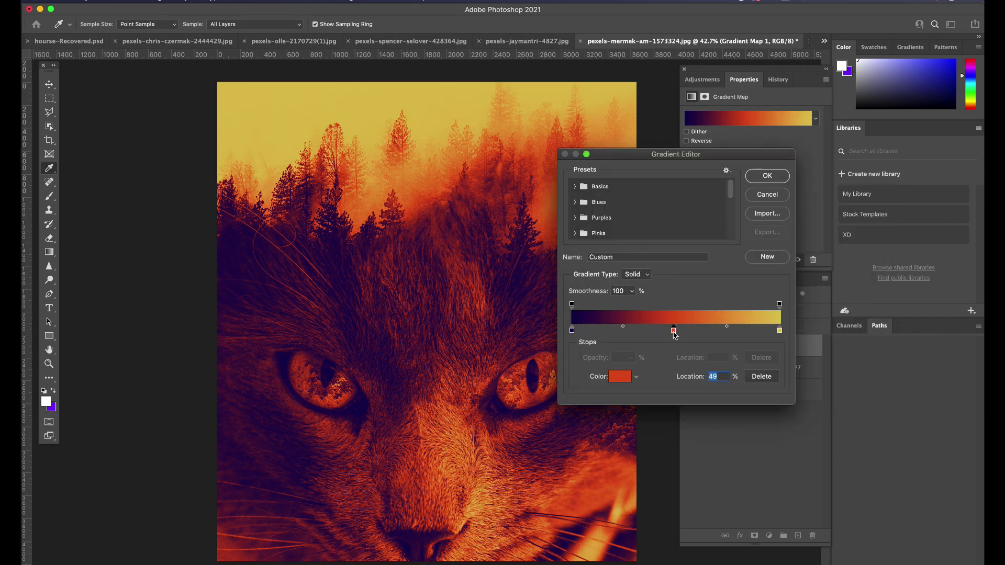
pyautogui.click(621, 377)
pyautogui.moveTo(704, 239); pyautogui.dragTo(703, 231)
pyautogui.press('Return')
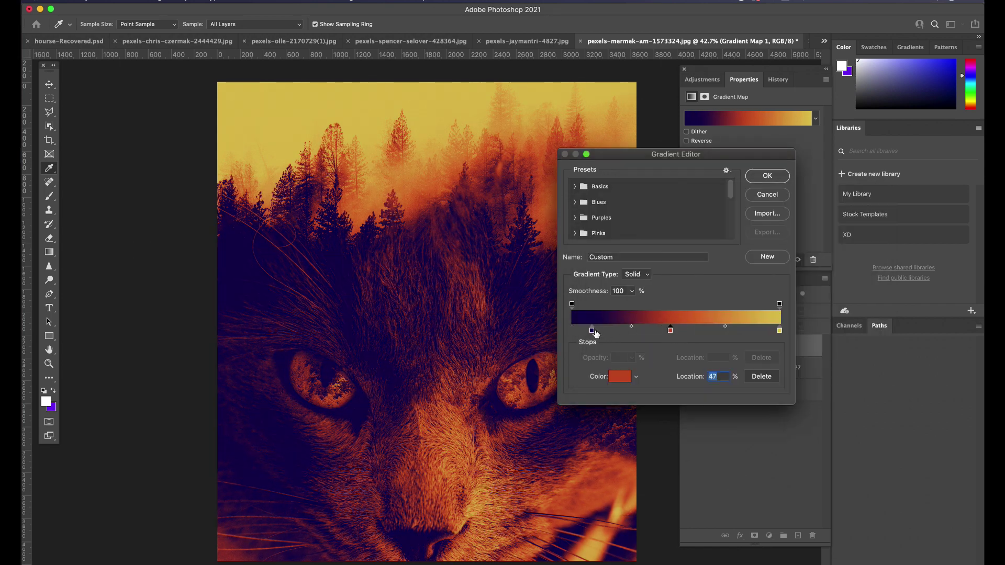
pyautogui.moveTo(592, 330); pyautogui.dragTo(573, 330)
pyautogui.press('Return')
pyautogui.press('b')
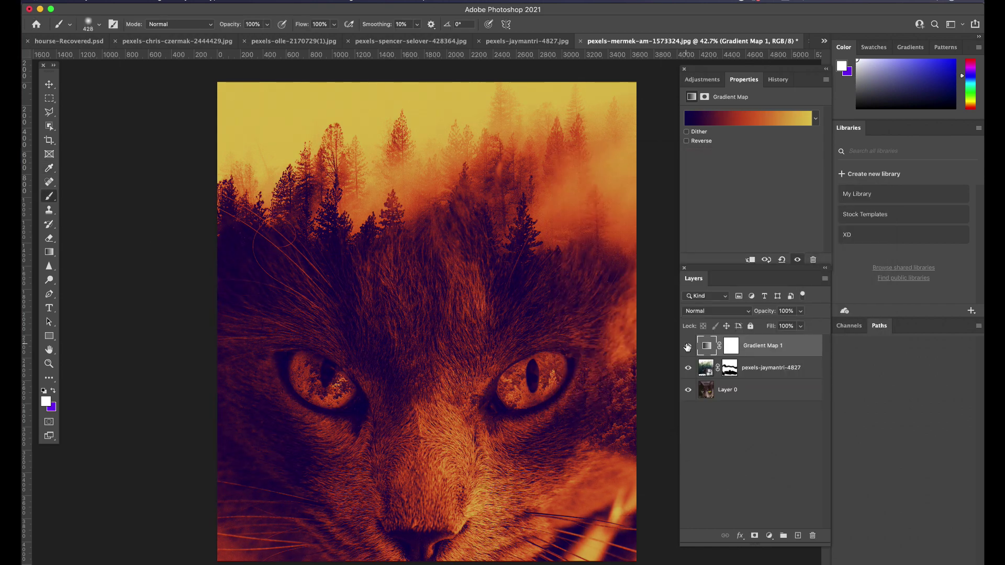
# - Compare the composite with and without the gradient map by toggling that adjustment layer's visibility
pyautogui.click(688, 346)
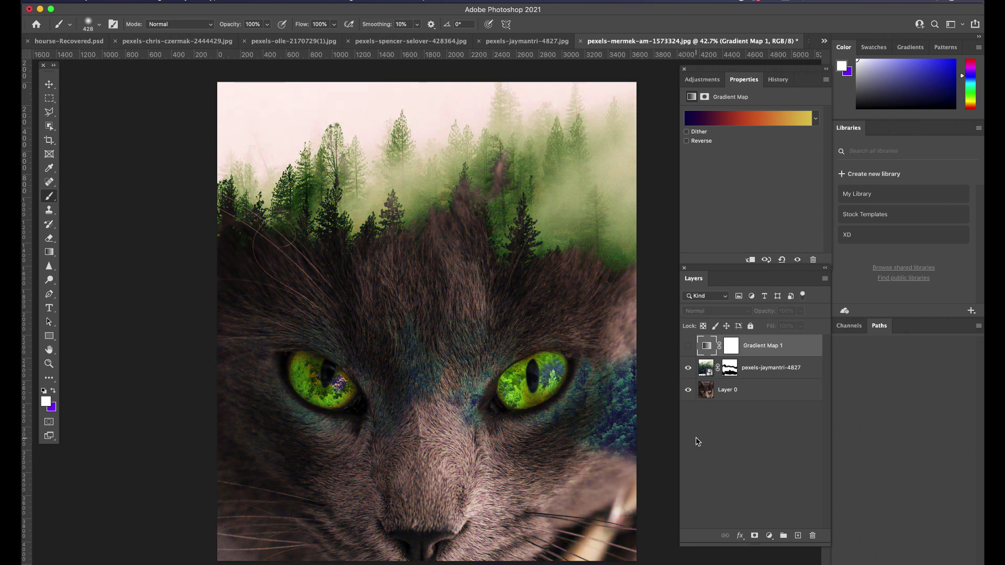
pyautogui.click(688, 348)
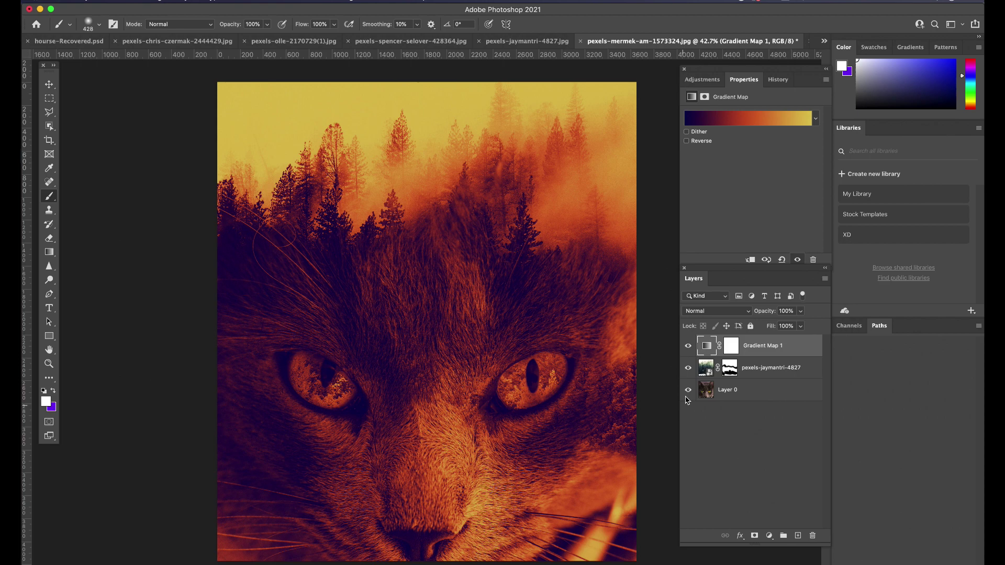
pyautogui.click(708, 369)
# - Switch to the cat.psd document and examine its finished cat-and-forest composite up close
pyautogui.hotkey('ctrl', 'Tab')
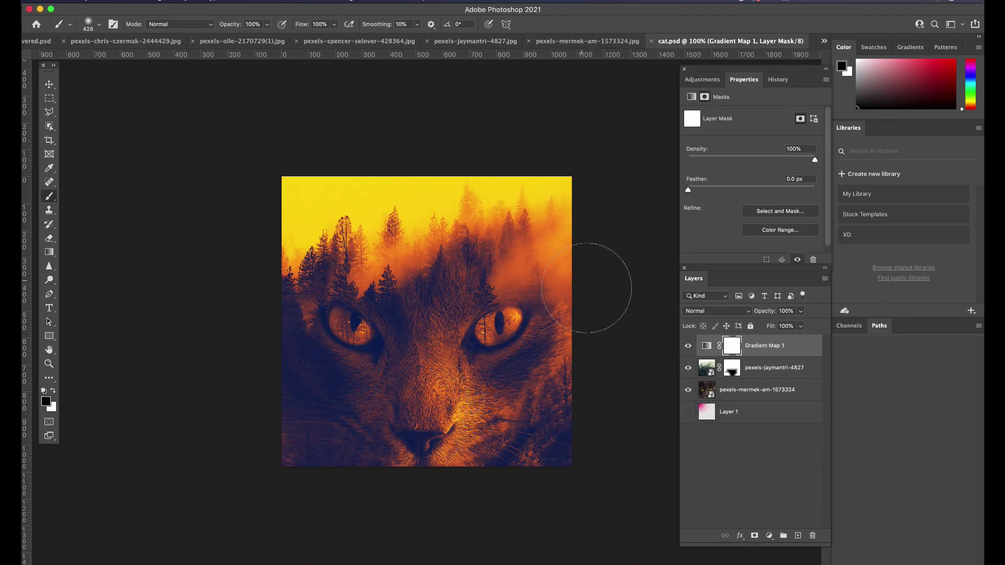
pyautogui.scroll(5, 326, 307)
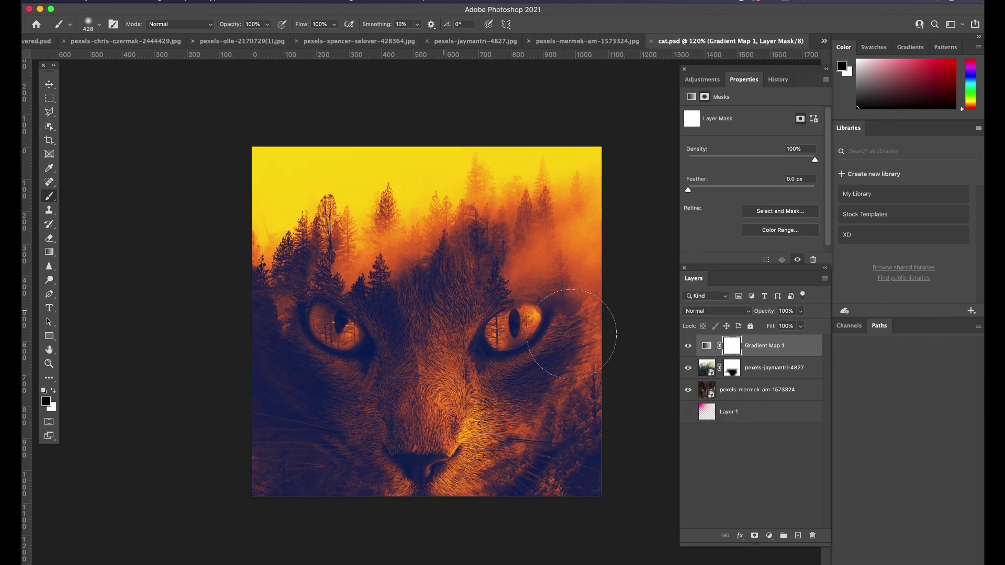
pyautogui.scroll(3, 626, 324)
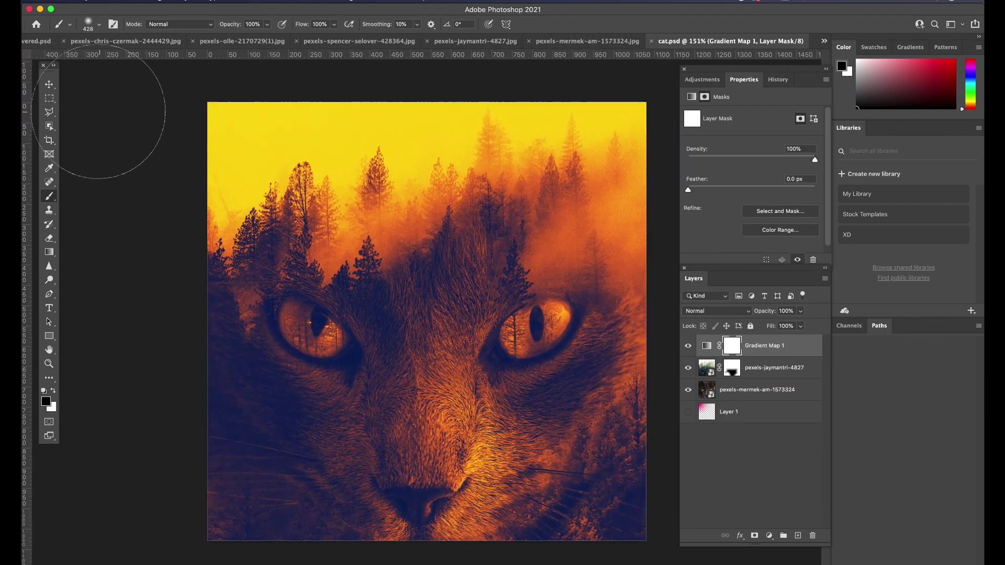
pyautogui.click(51, 85)
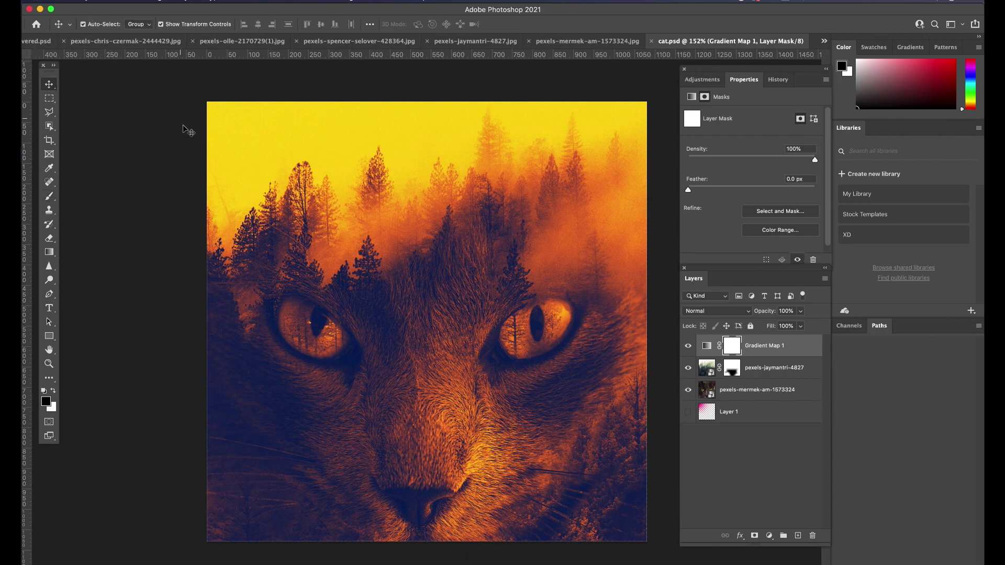
# - Inspect the cat photo layer, the forest layer and its mask in cat.psd, toggling both layers' visibility
pyautogui.click(730, 397)
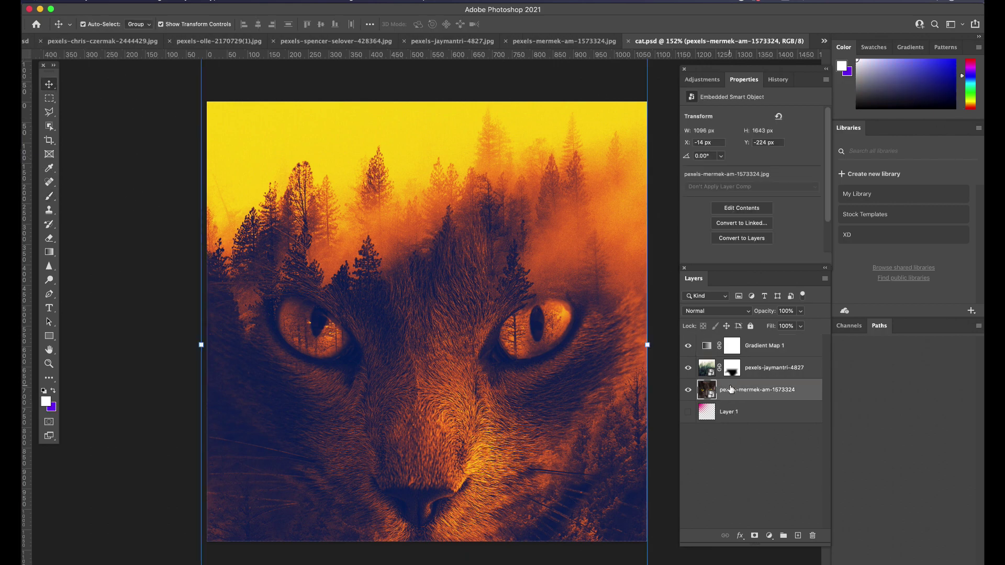
pyautogui.click(688, 390)
pyautogui.click(688, 390)
pyautogui.click(707, 372)
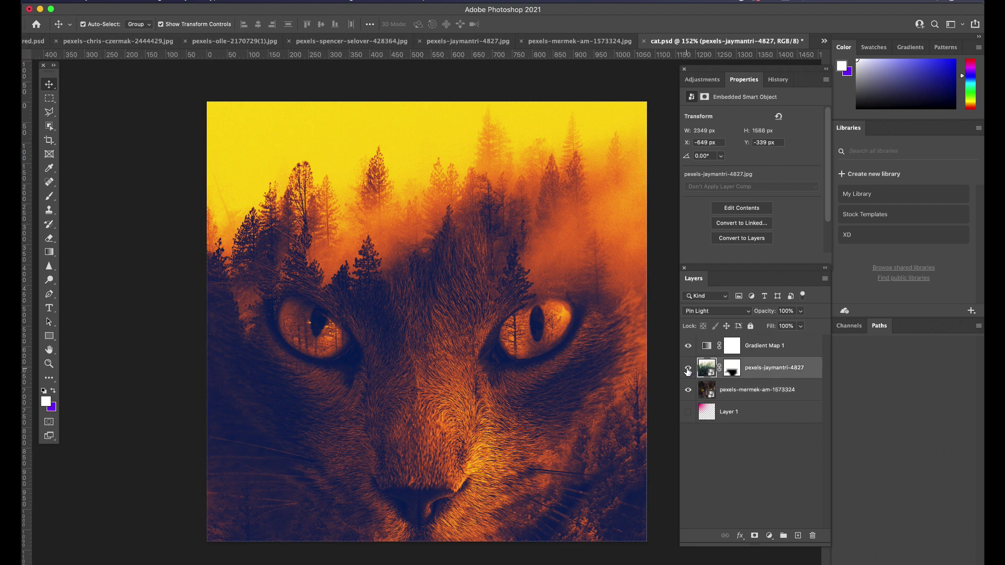
pyautogui.click(732, 378)
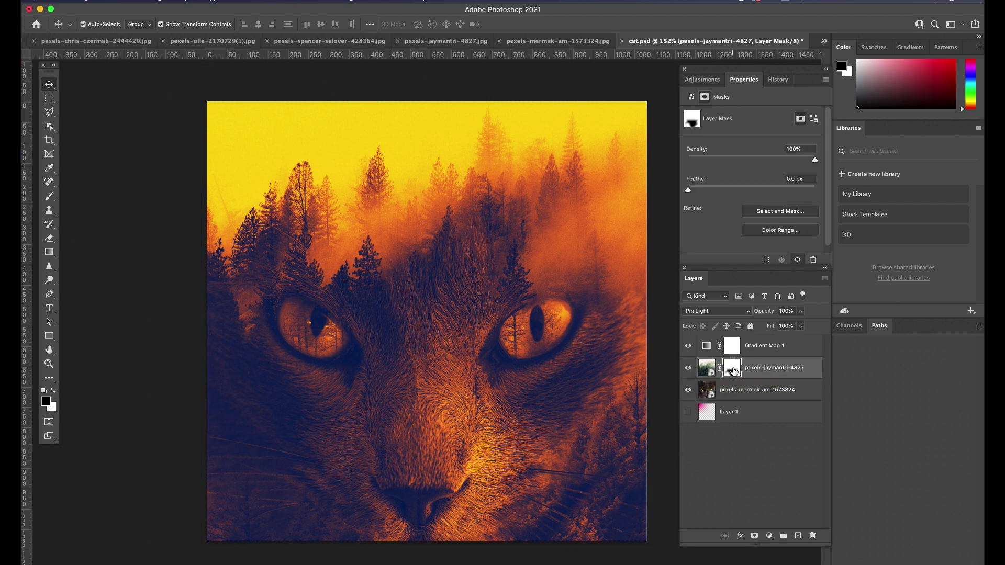
pyautogui.click(690, 369)
pyautogui.click(689, 369)
# - Compare cat.psd with and without its blue-orange-yellow gradient map by toggling the adjustment layer's visibility
pyautogui.click(764, 347)
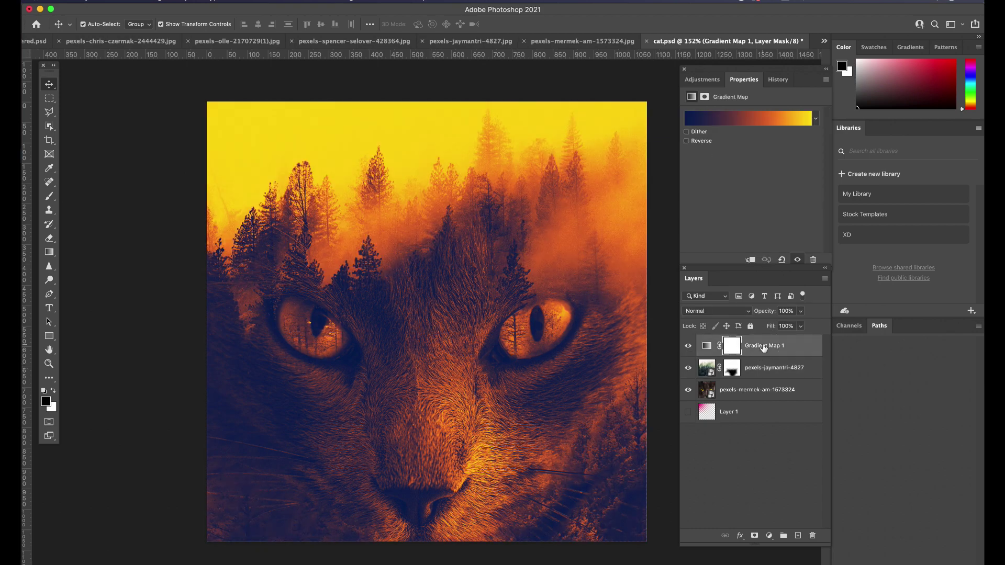
pyautogui.click(688, 346)
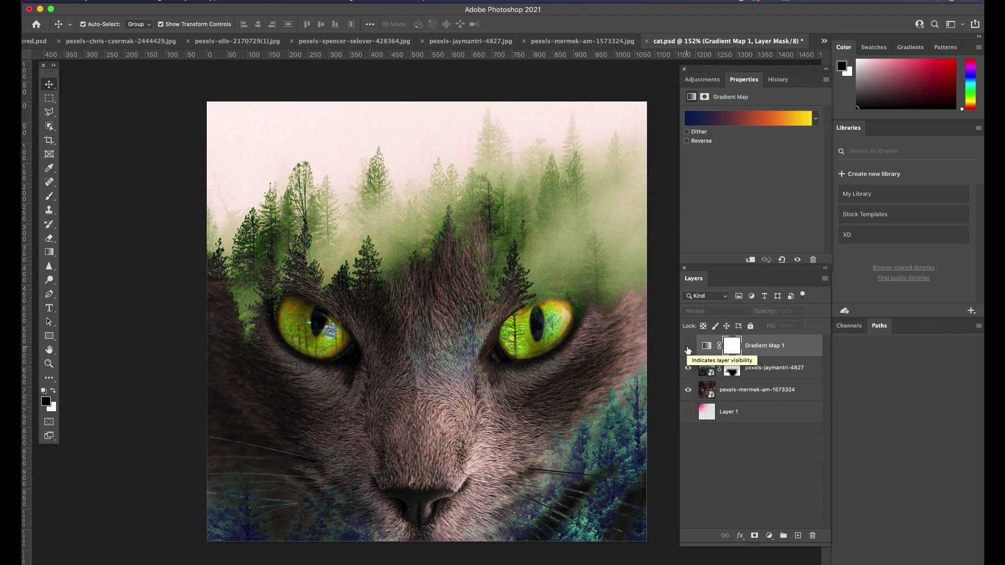
pyautogui.click(688, 347)
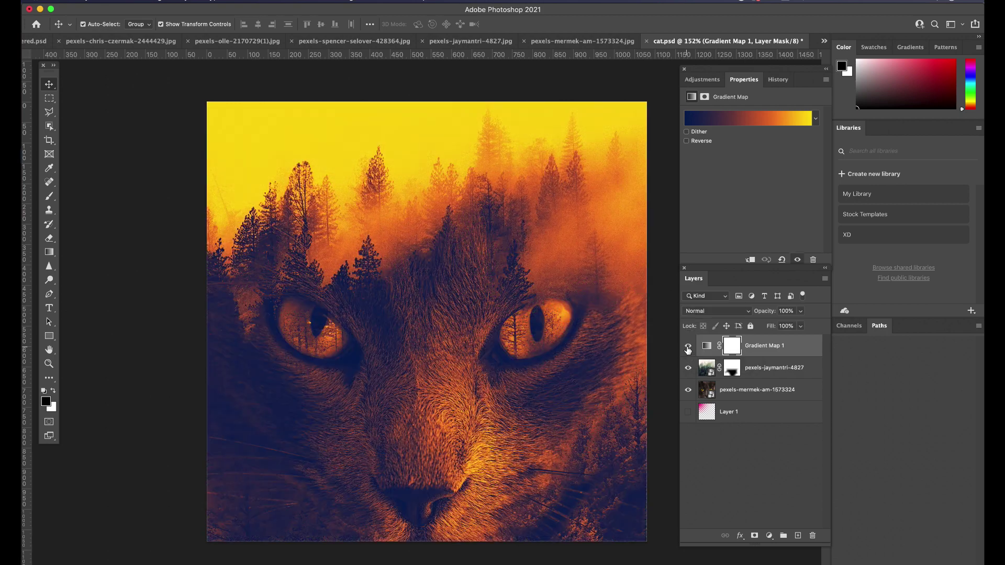